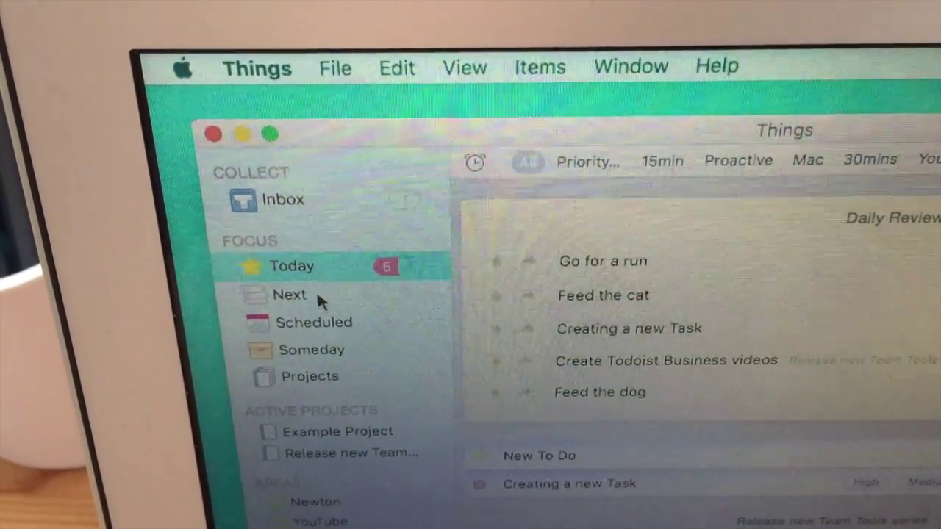
Browse the Next, Today and Scheduled lists, then return to Next
{"action": "left_click", "coordinate": [316, 294]}
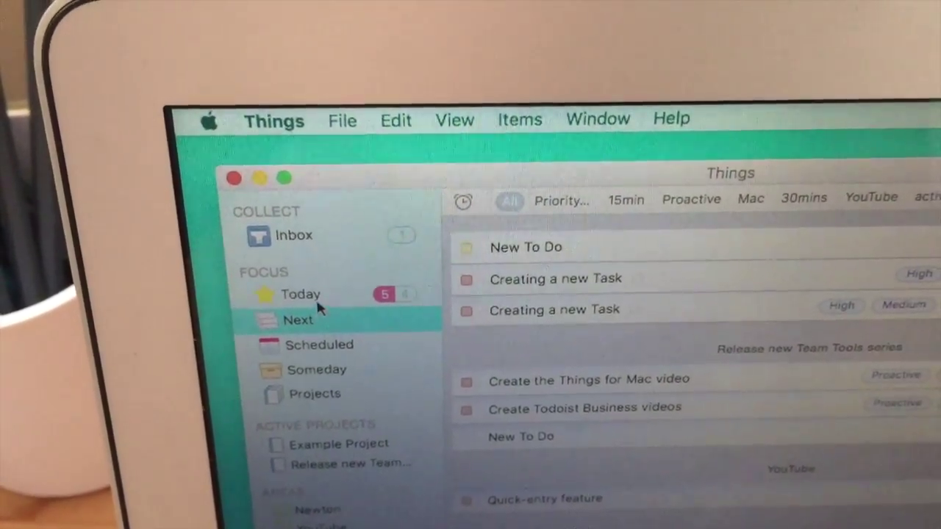
{"action": "left_click", "coordinate": [313, 276]}
{"action": "left_click", "coordinate": [324, 347]}
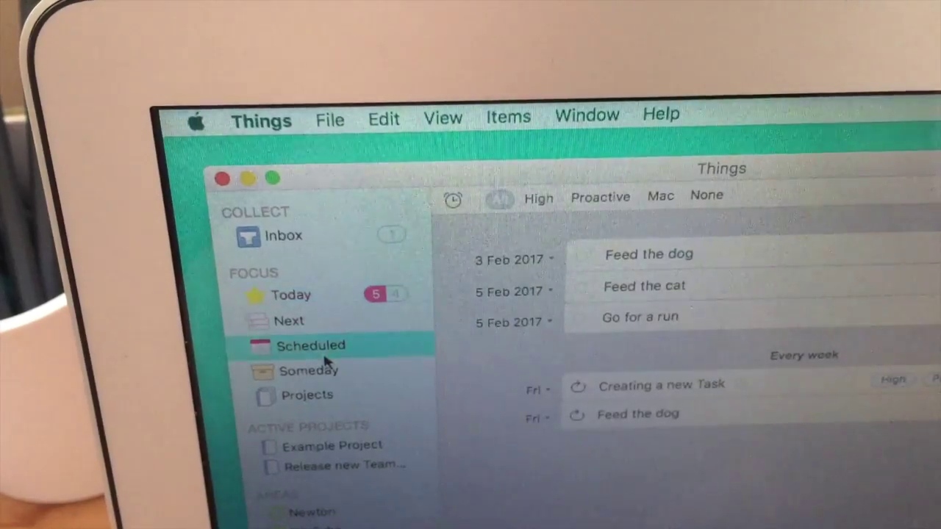
{"action": "left_click", "coordinate": [315, 328]}
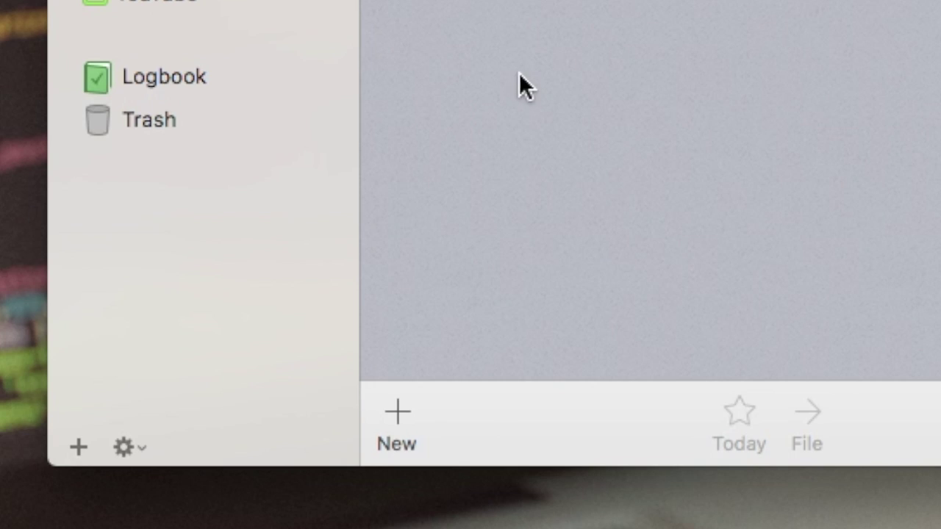
Add the Inbox to-do 'Creating a new Task' tagged Mac, Proactive and High
{"action": "left_click", "coordinate": [420, 409]}
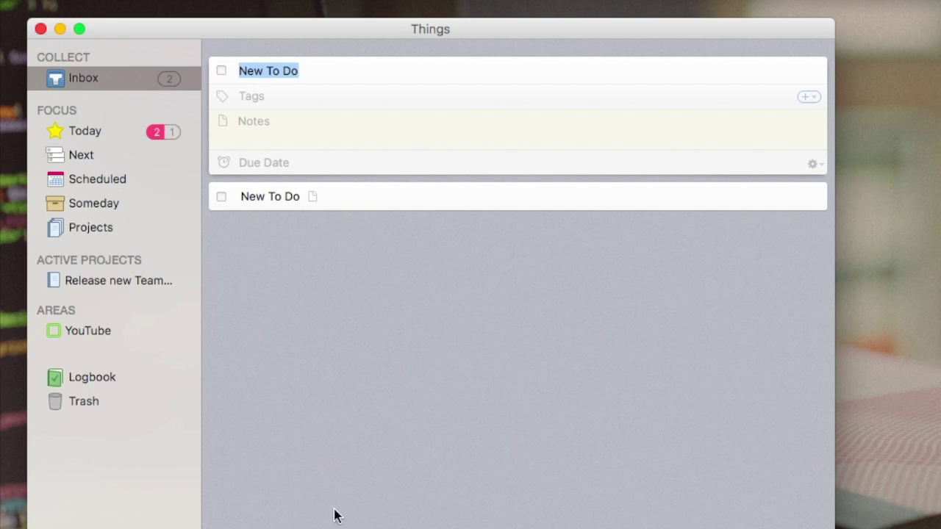
{"action": "type", "text": "Creating a new Ta"}
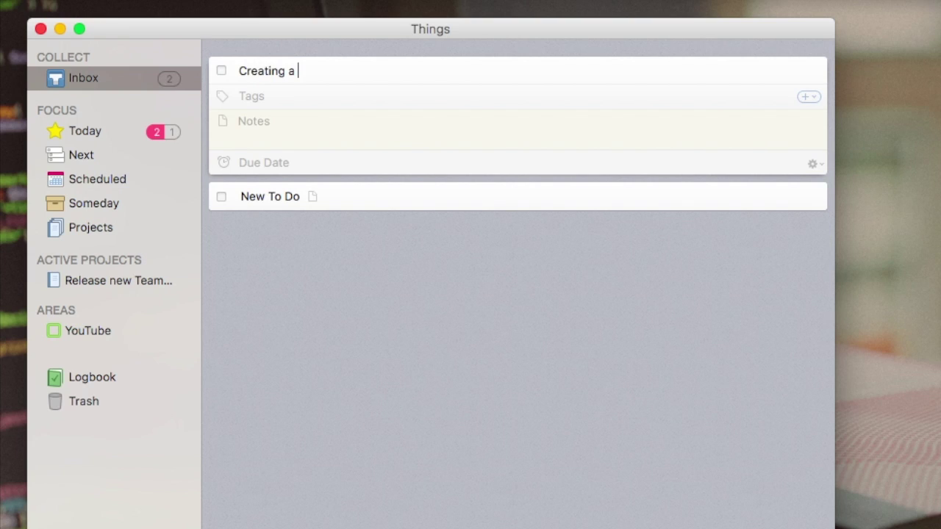
{"action": "type", "text": "sk"}
{"action": "key", "text": "Tab"}
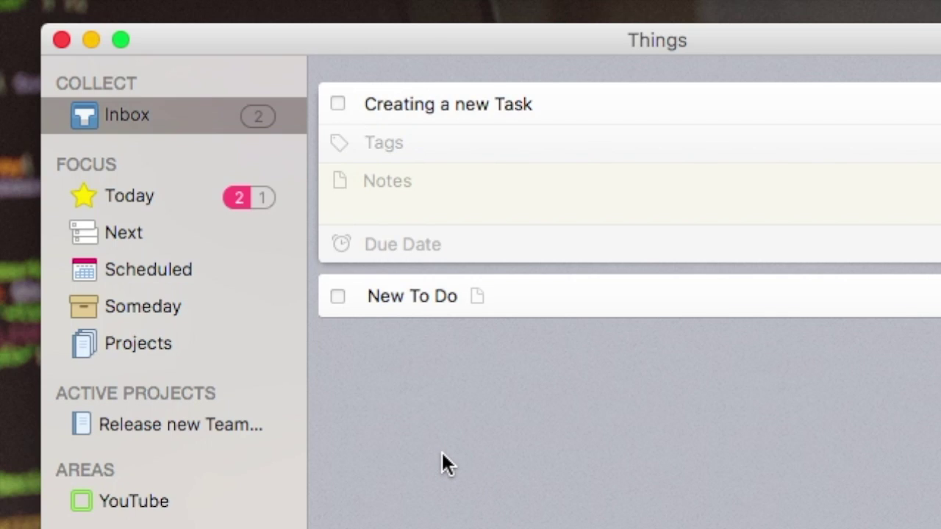
{"action": "type", "text": "mac"}
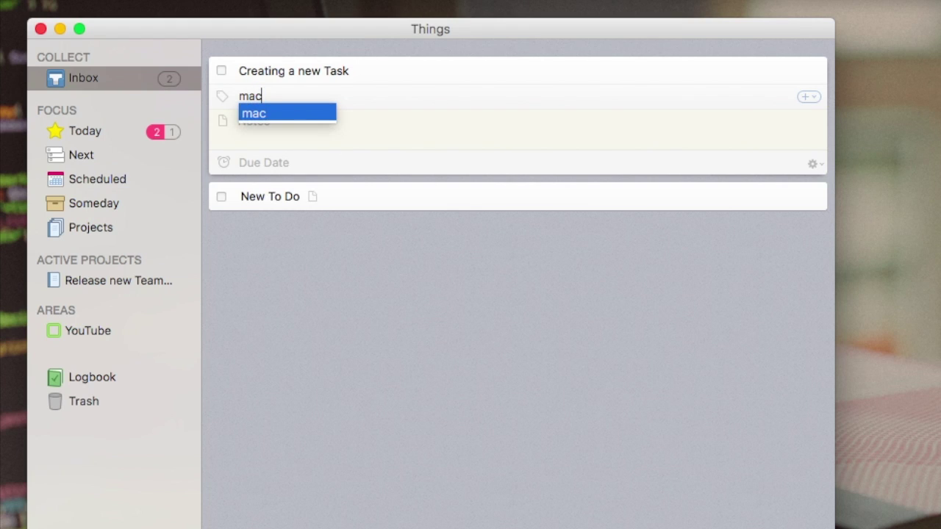
{"action": "key", "text": "Return"}
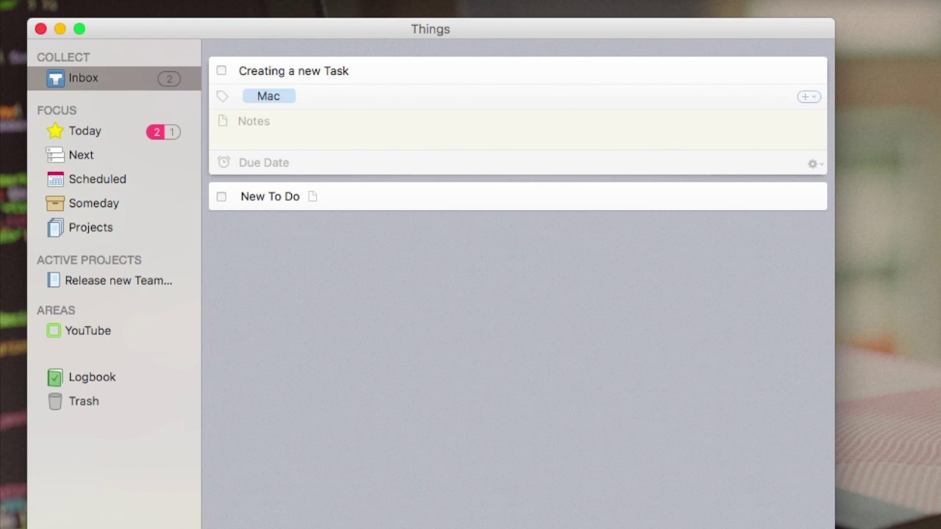
{"action": "type", "text": "pro"}
{"action": "key", "text": "Return"}
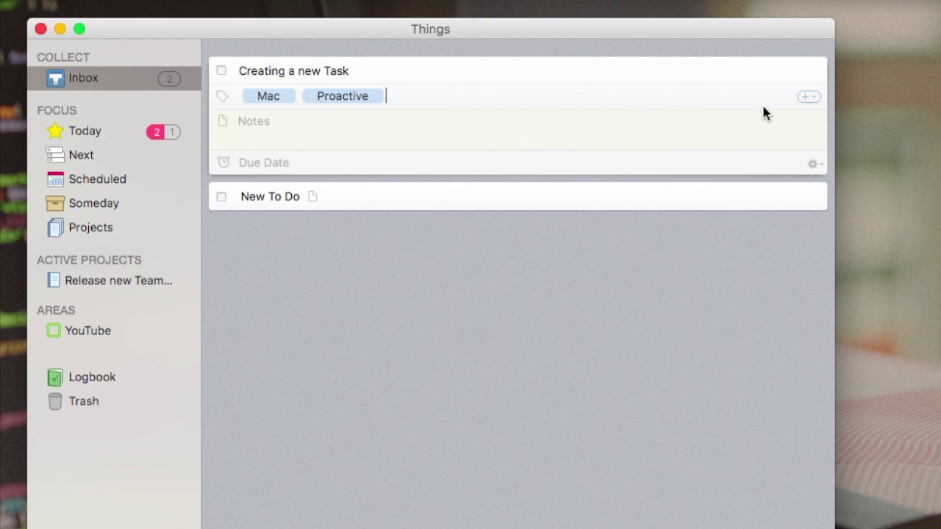
{"action": "left_click", "coordinate": [808, 97]}
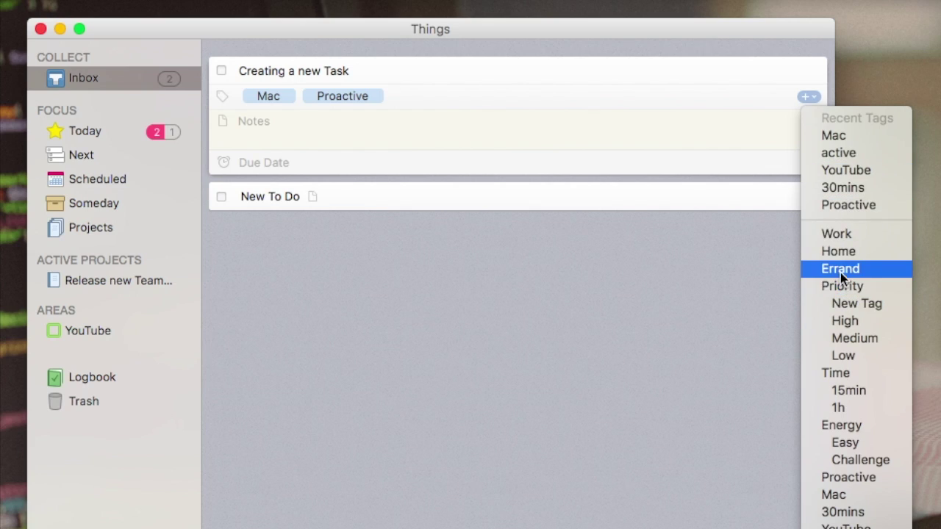
{"action": "left_click", "coordinate": [846, 321]}
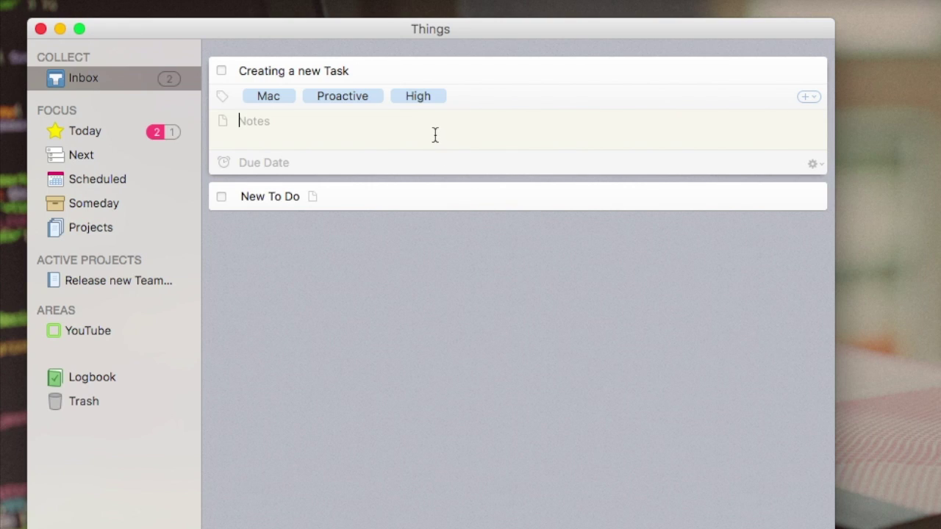
Add example link notes to the to-do and set its due date to 4 Feb 2017
{"action": "type", "text": "Example"}
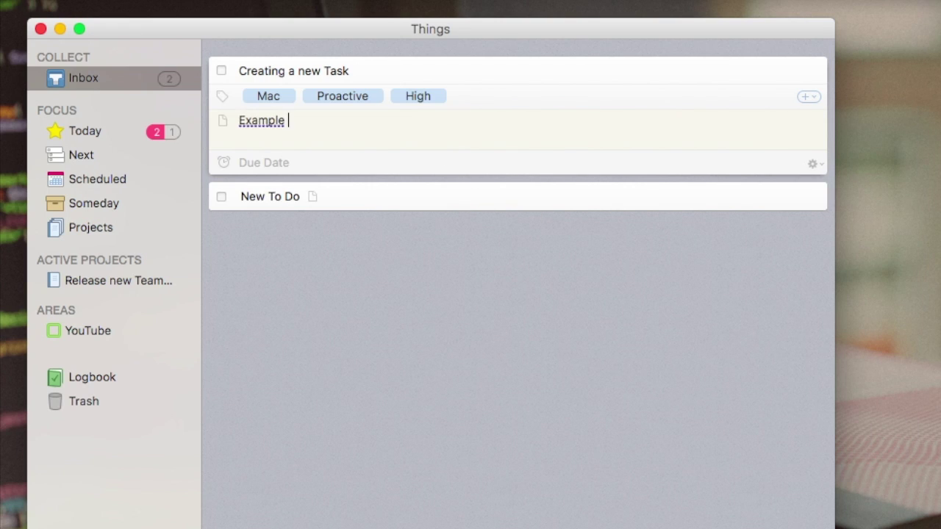
{"action": "key", "text": "BackSpace"}
{"action": "type", "text": "e text: wwwe"}
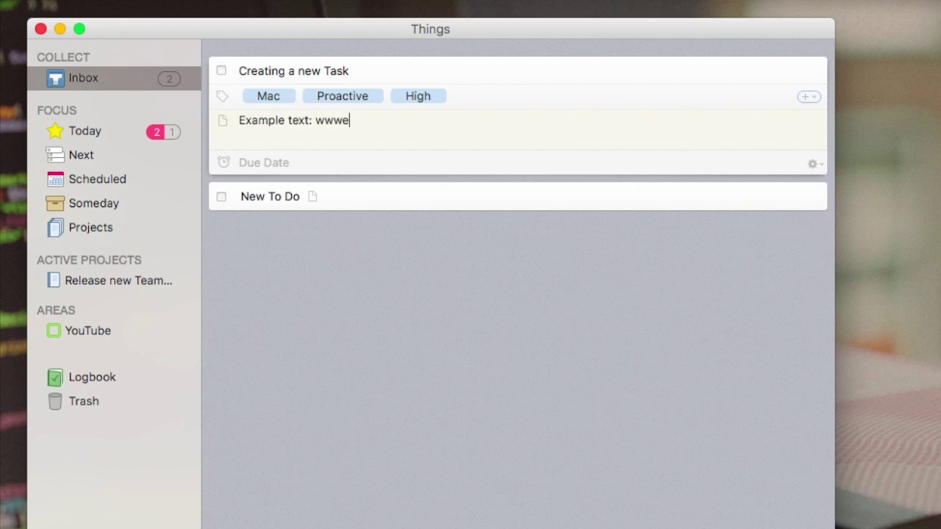
{"action": "key", "text": "BackSpace"}
{"action": "type", "text": ".eve"}
{"action": "type", "text": "rnote.com"}
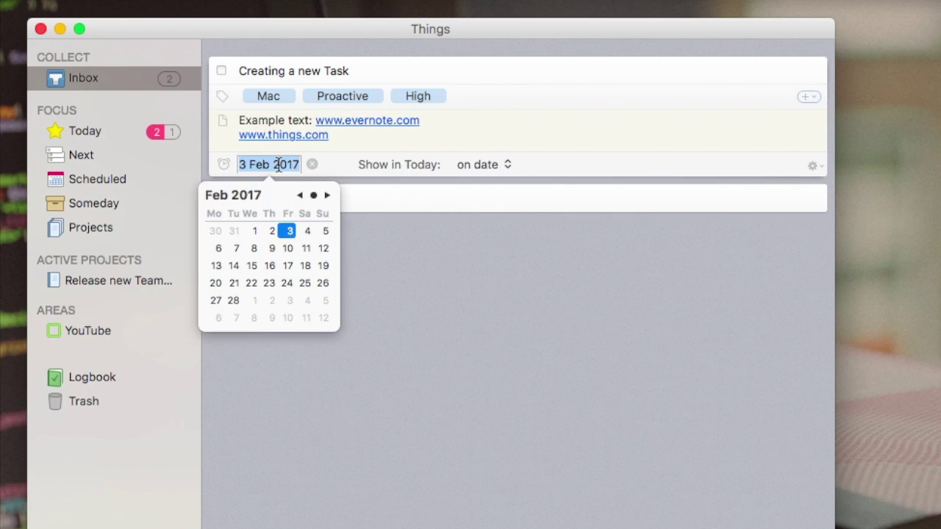
{"action": "left_click", "coordinate": [305, 231]}
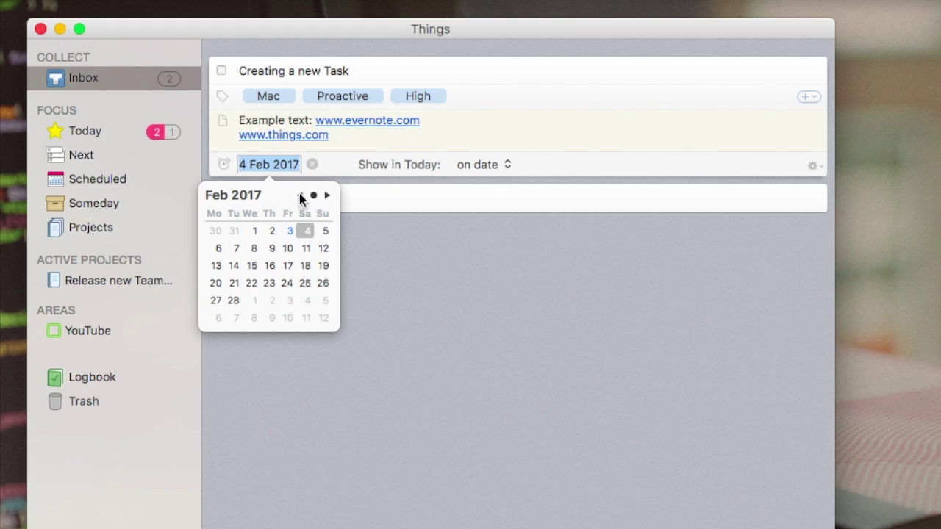
{"action": "left_click", "coordinate": [413, 168]}
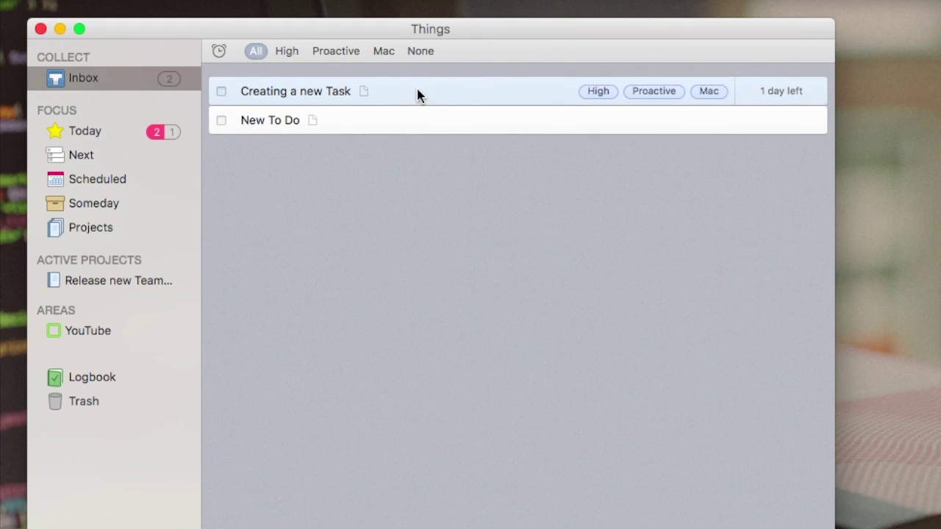
Reopen Creating a new Task, use its gear menu, then switch to the Today list
{"action": "double_click", "coordinate": [437, 92]}
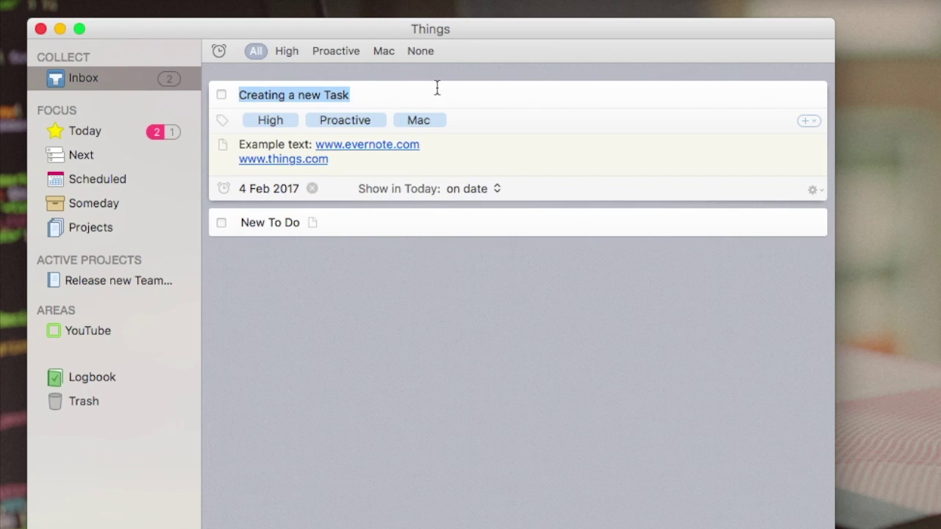
{"action": "left_click", "coordinate": [816, 193]}
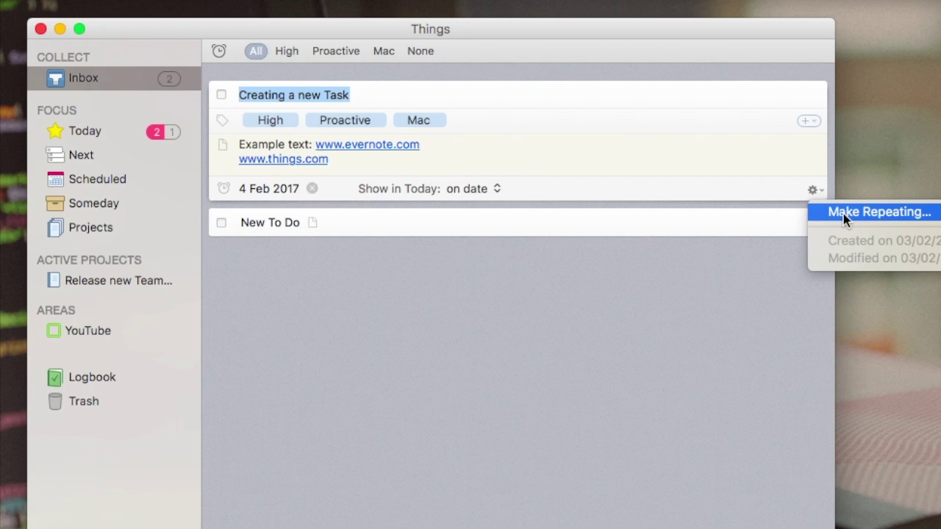
{"action": "left_click", "coordinate": [458, 187]}
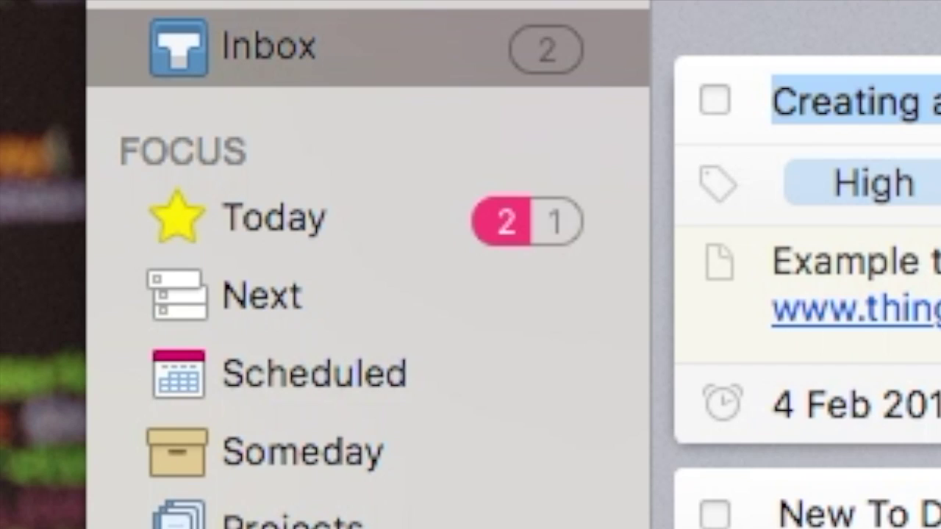
{"action": "key", "text": "Escape"}
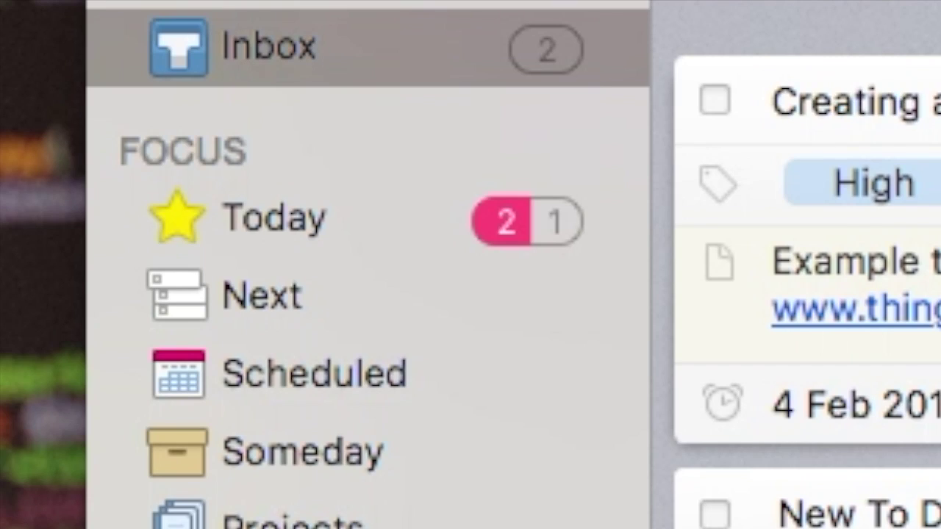
{"action": "left_click", "coordinate": [516, 232]}
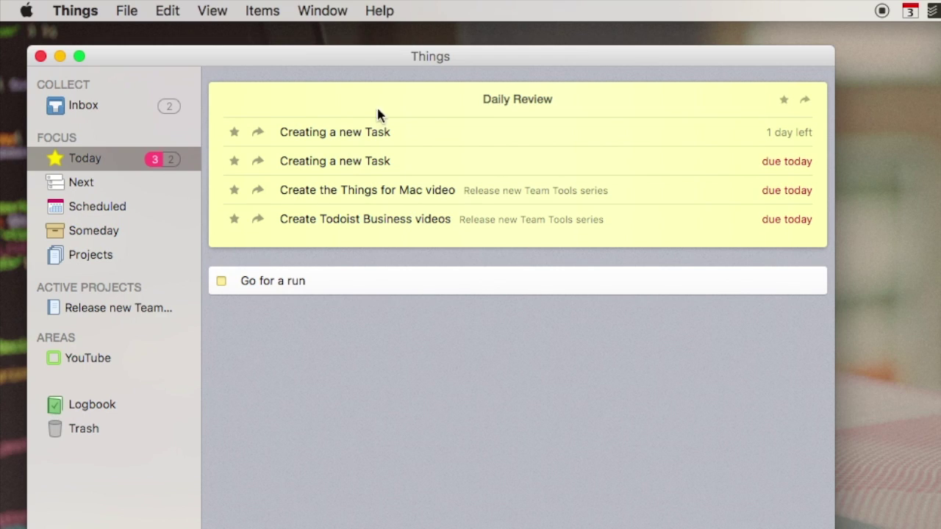
Star all four Daily Review items, including Creating a new Task, into Today
{"action": "left_click", "coordinate": [235, 133]}
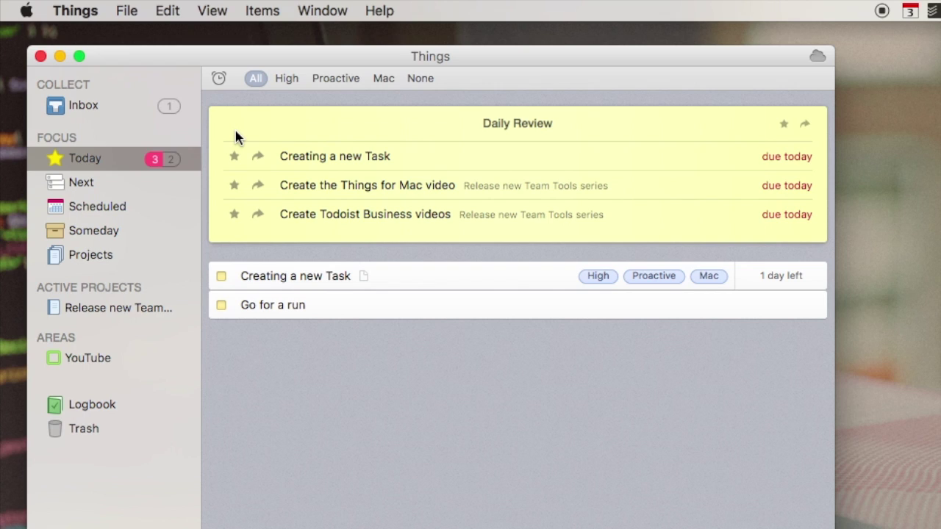
{"action": "left_click", "coordinate": [234, 157]}
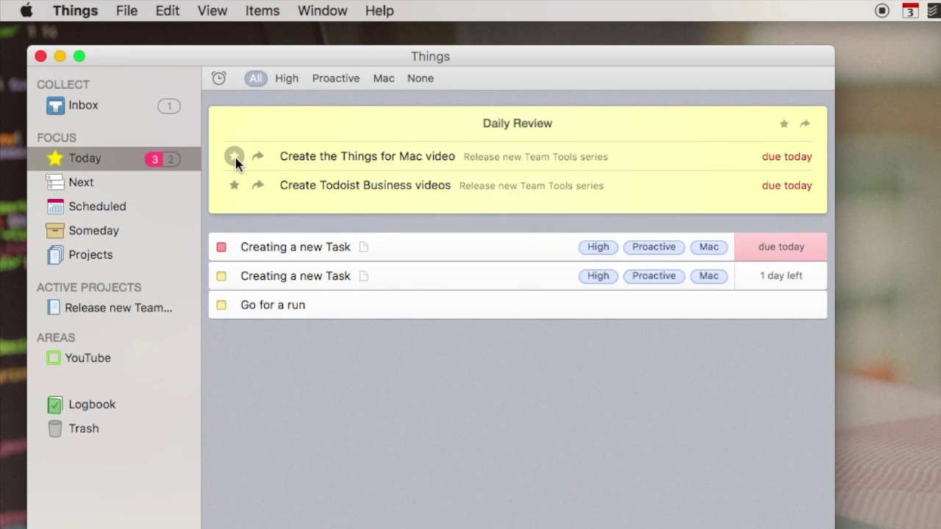
{"action": "left_click", "coordinate": [234, 156]}
{"action": "left_click", "coordinate": [235, 156]}
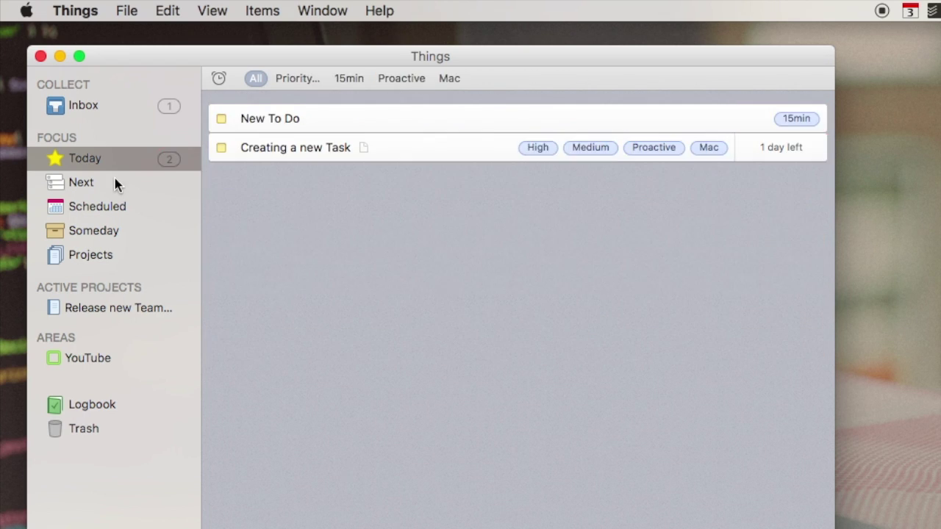
Browse Next and the Team Tools project, filter by 30mins, then view Scheduled
{"action": "left_click", "coordinate": [113, 181]}
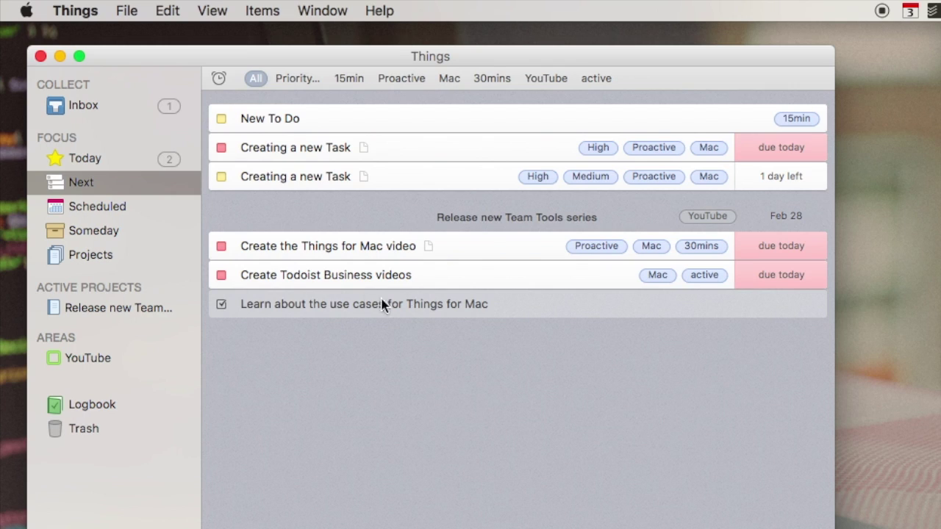
{"action": "left_click", "coordinate": [533, 218]}
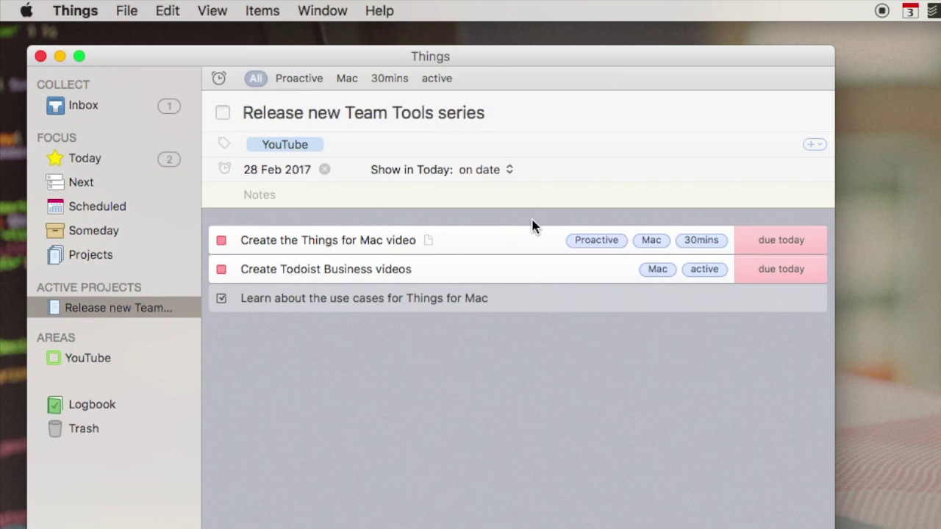
{"action": "left_click", "coordinate": [118, 190]}
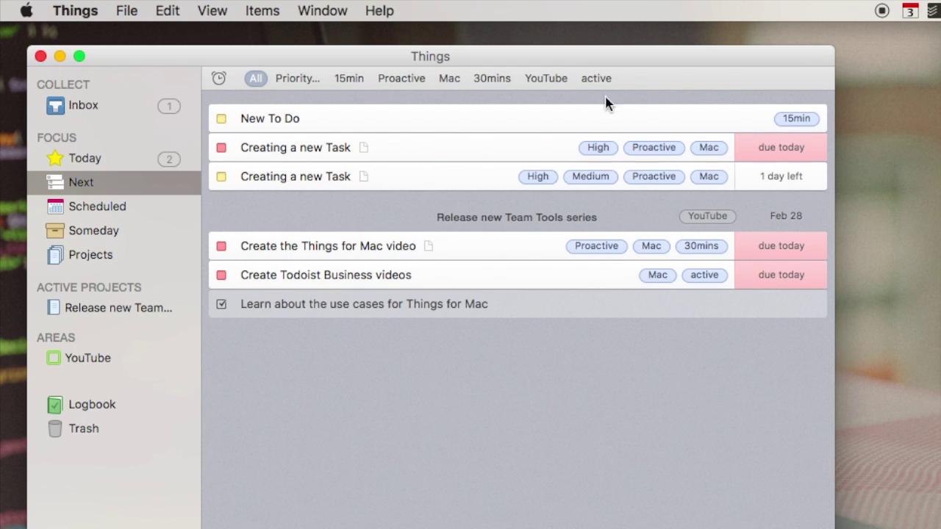
{"action": "left_click", "coordinate": [494, 80]}
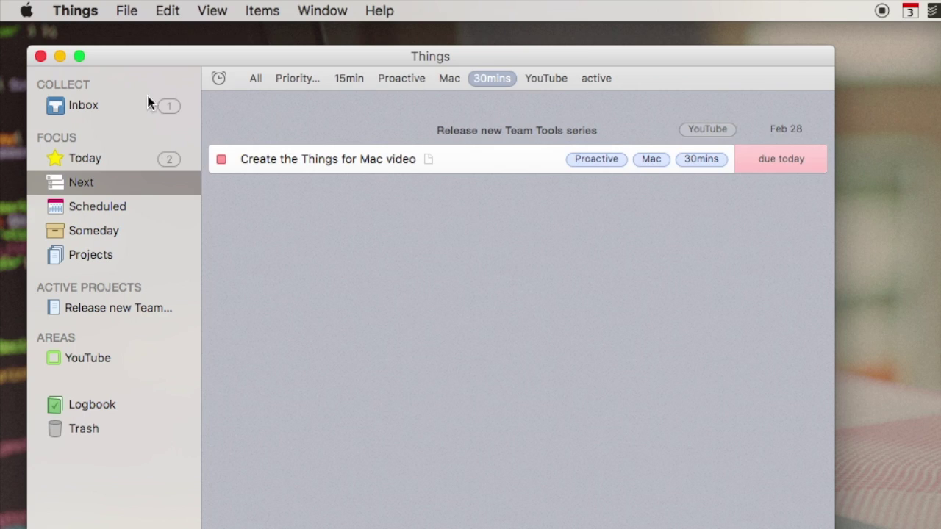
{"action": "key", "text": "super+4"}
{"action": "left_click", "coordinate": [392, 151]}
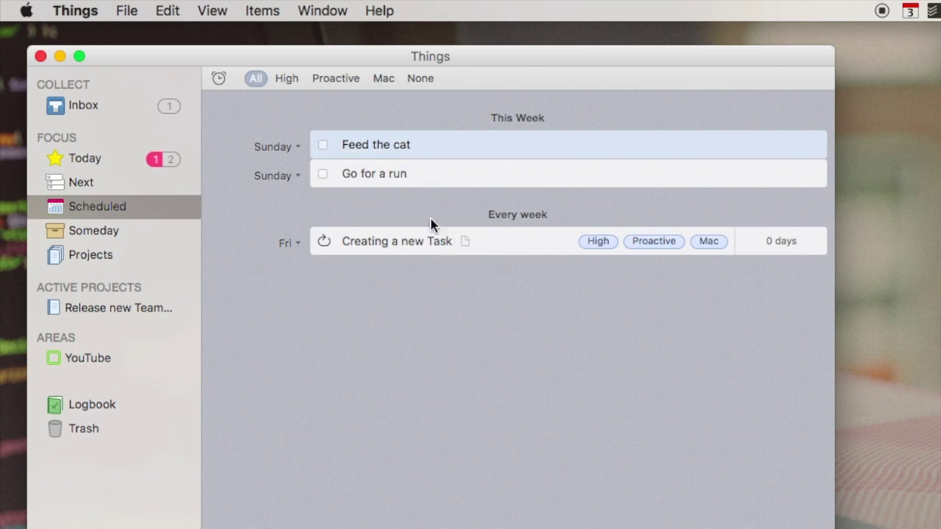
Create the weekly Friday repeating to-do 'Feed the dog'
{"action": "key", "text": "super+r"}
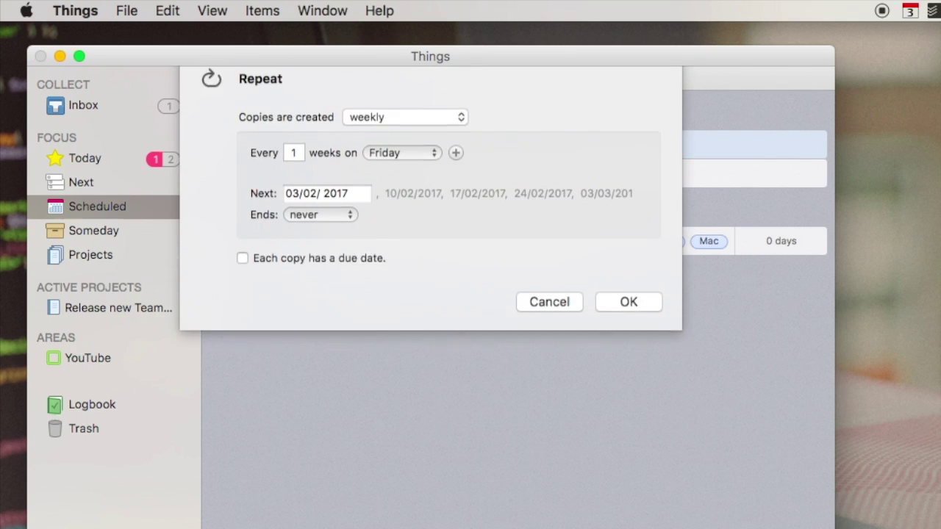
{"action": "left_click", "coordinate": [626, 325]}
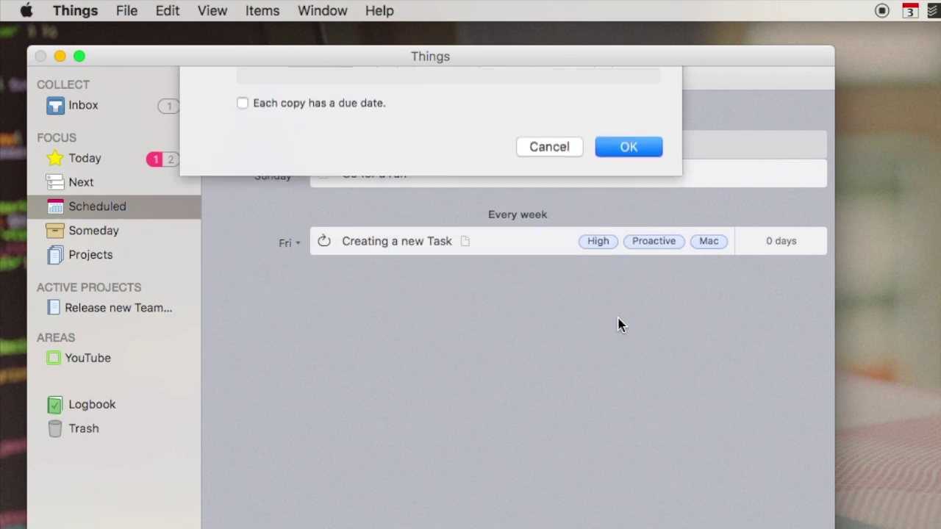
{"action": "key", "text": "super+n"}
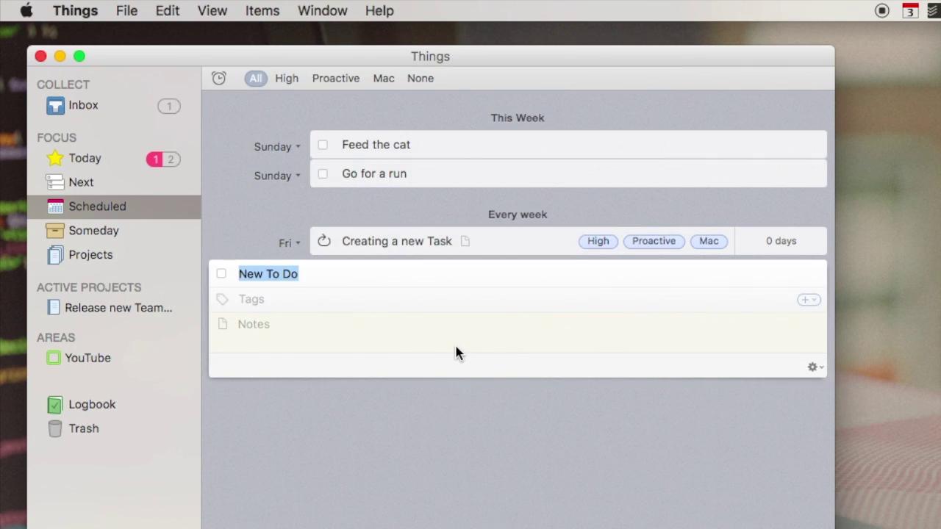
{"action": "type", "text": "Feed the"}
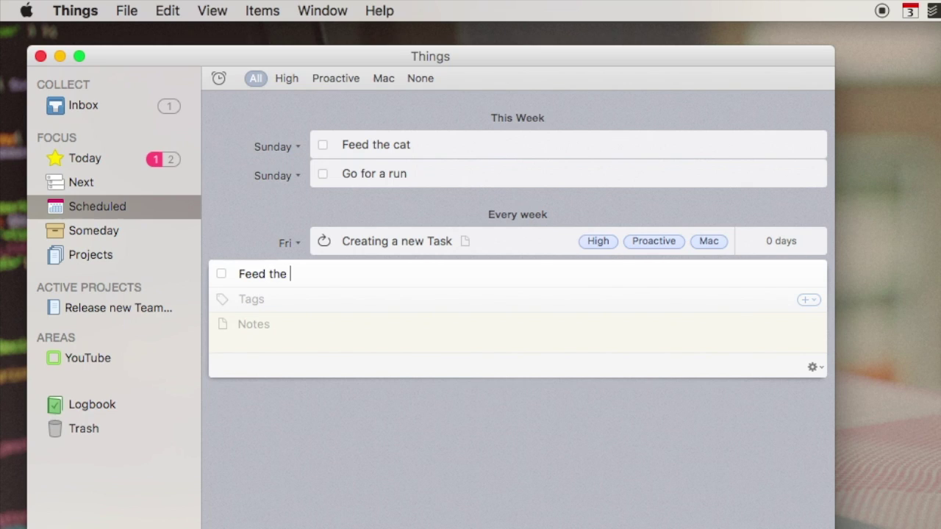
{"action": "type", "text": " dog"}
{"action": "key", "text": "Return"}
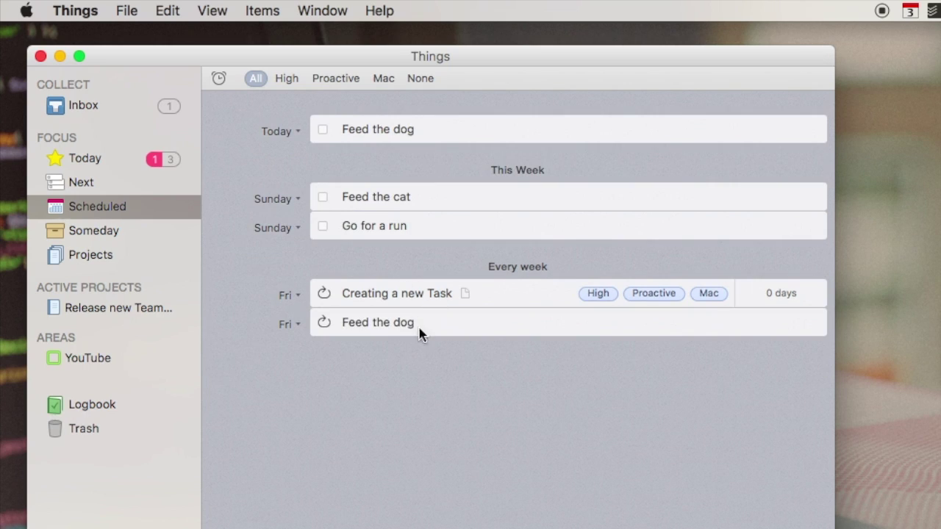
{"action": "left_click", "coordinate": [423, 326]}
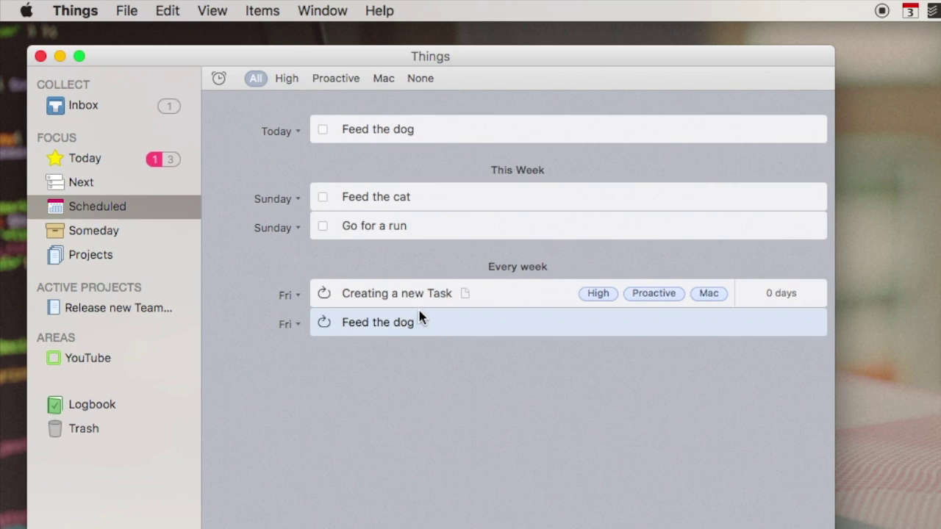
{"action": "left_click", "coordinate": [467, 373]}
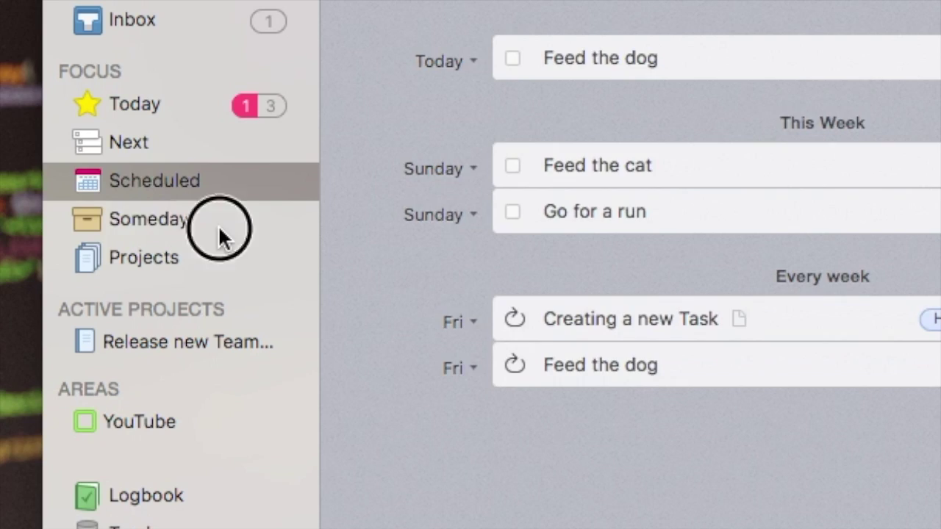
Add the to-do 'Go to to Finland' to the Someday list
{"action": "left_click", "coordinate": [137, 233]}
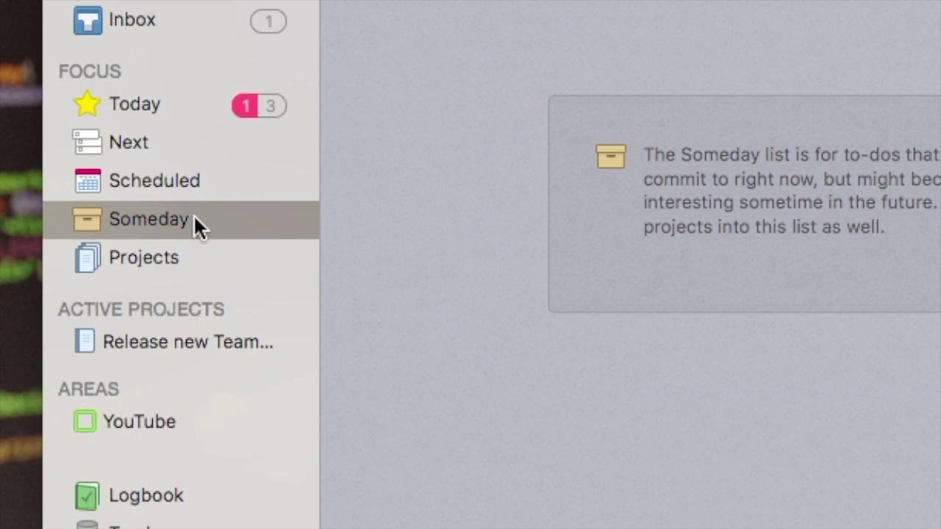
{"action": "key", "text": "super+n"}
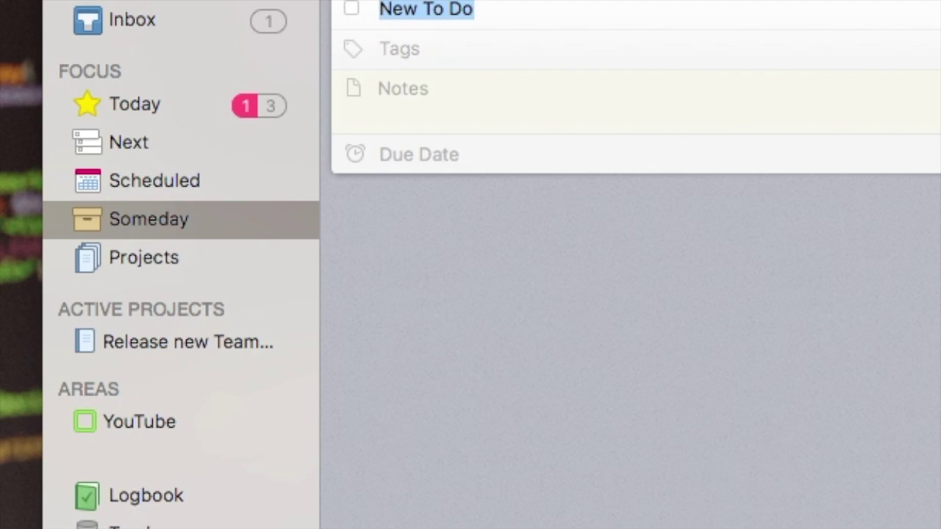
{"action": "type", "text": "Go to to "}
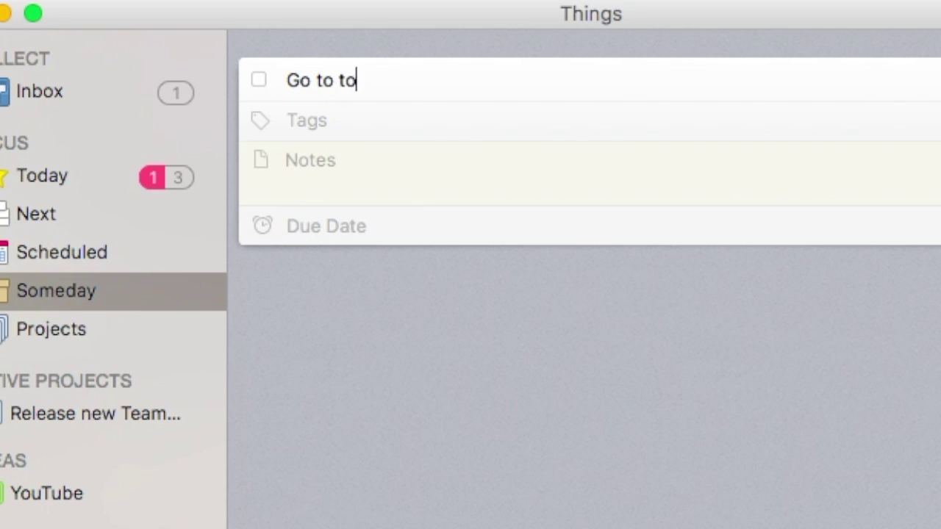
{"action": "type", "text": "Finla"}
{"action": "key", "text": "BackSpace"}
{"action": "type", "text": "land"}
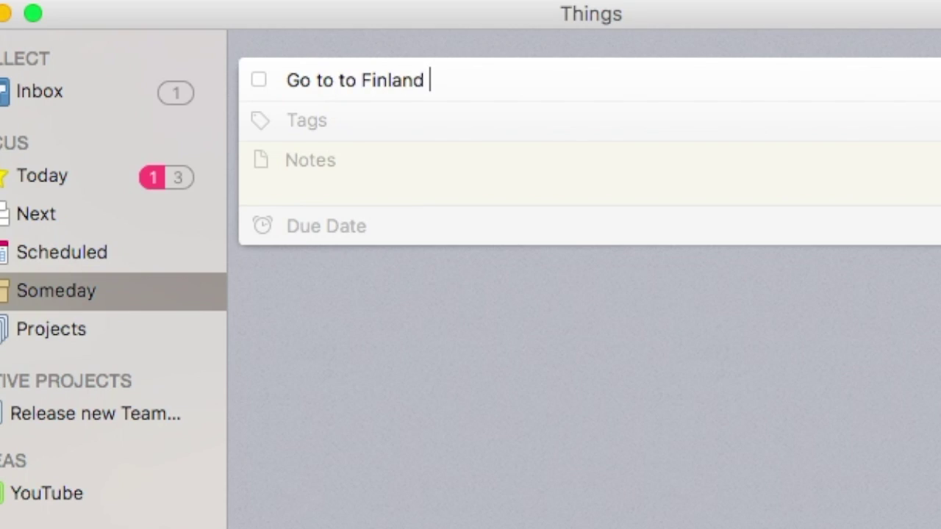
{"action": "key", "text": "Return"}
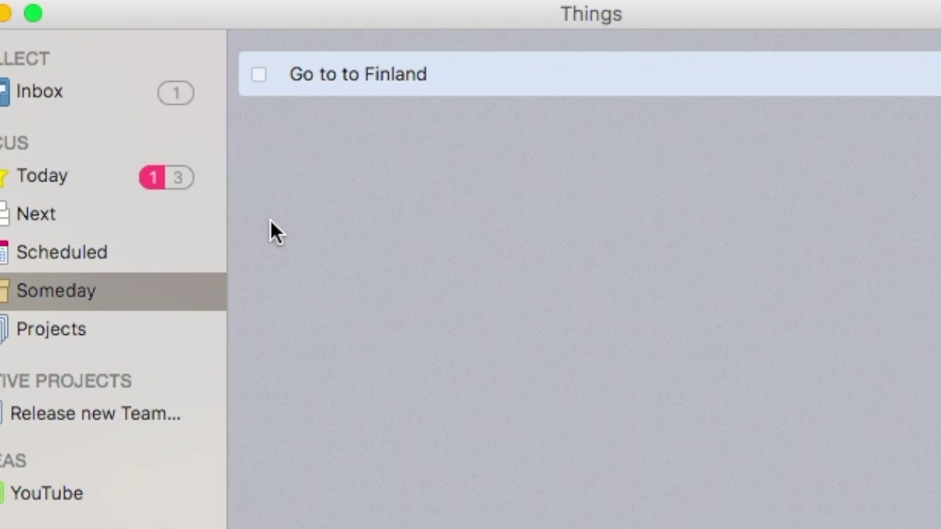
{"action": "left_click", "coordinate": [501, 261]}
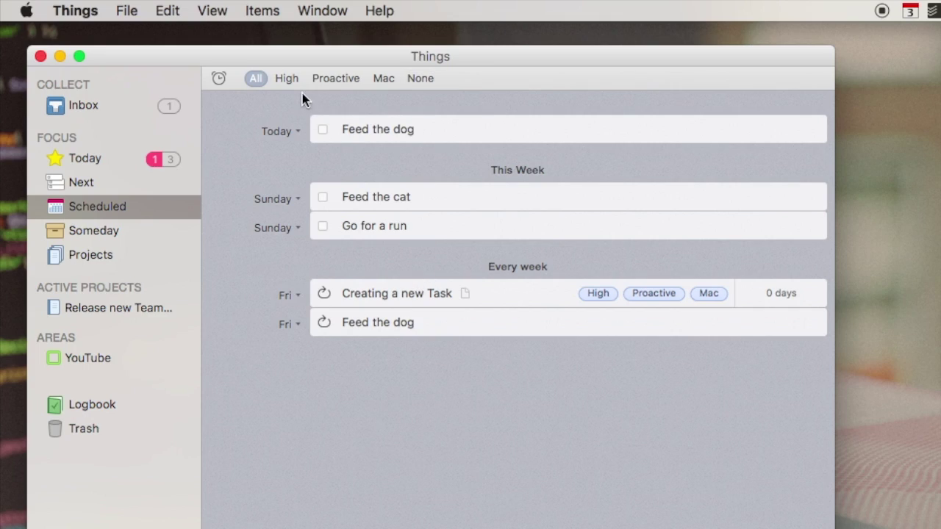
Toggle the High tag filter, then create a project named 'Example Project' tagged Mac
{"action": "left_click", "coordinate": [296, 82]}
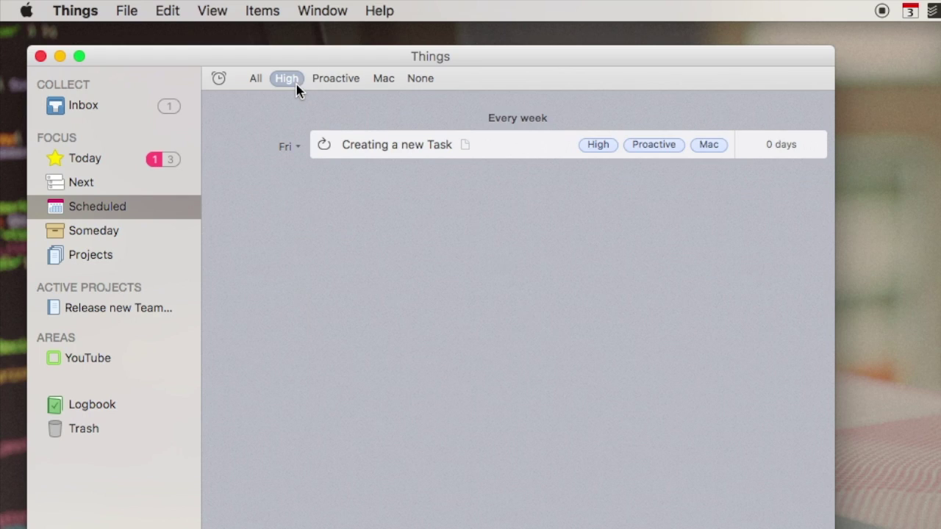
{"action": "left_click", "coordinate": [248, 82]}
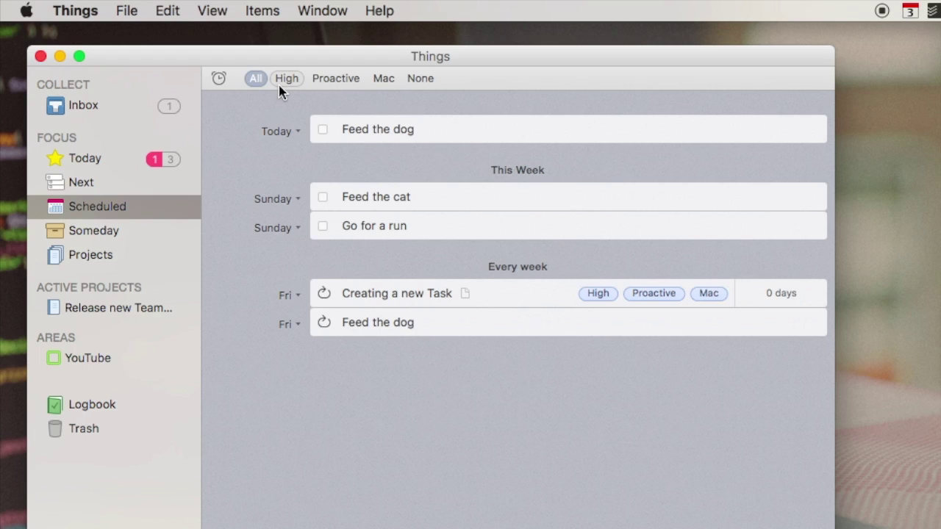
{"action": "key", "text": "super+6"}
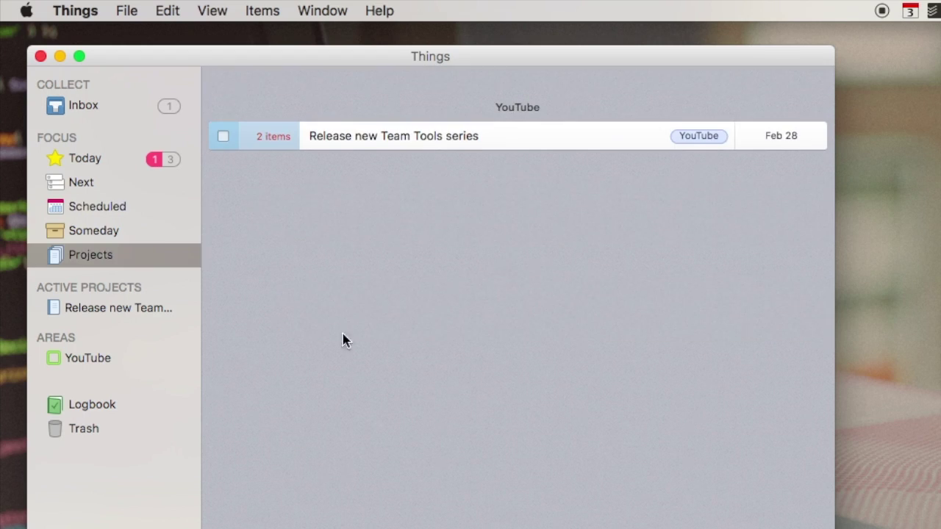
{"action": "key", "text": "super+n"}
{"action": "double_click", "coordinate": [375, 127]}
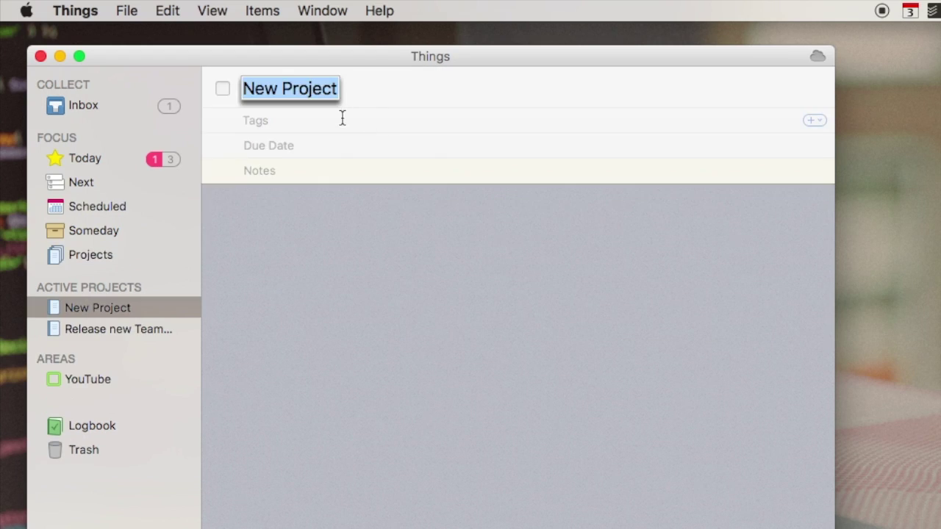
{"action": "type", "text": "Example Project"}
{"action": "key", "text": "Tab"}
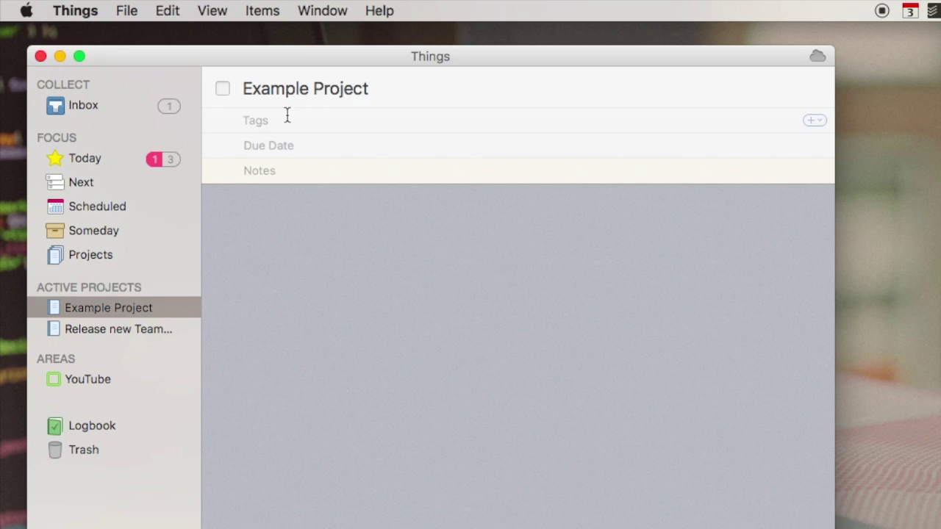
{"action": "type", "text": "Mac"}
{"action": "key", "text": "Return"}
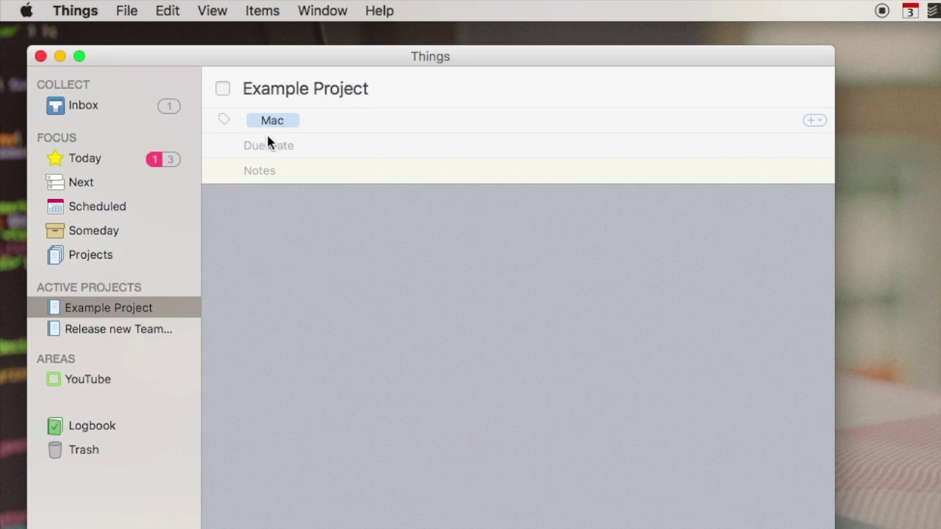
Set Example Project's due date to 30 Apr 2017 and show all projects
{"action": "left_click", "coordinate": [269, 146]}
{"action": "left_click", "coordinate": [332, 177]}
{"action": "left_click", "coordinate": [331, 176]}
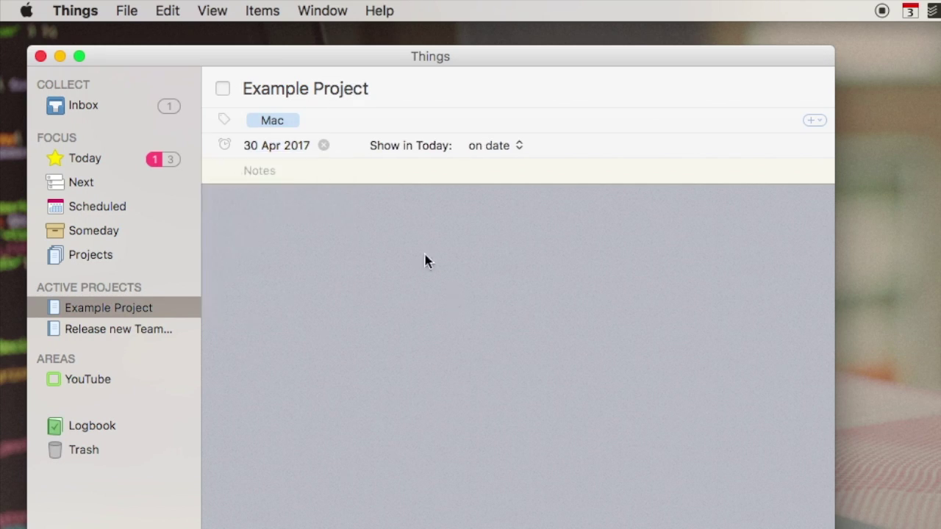
{"action": "left_click", "coordinate": [135, 328]}
{"action": "left_click", "coordinate": [124, 310]}
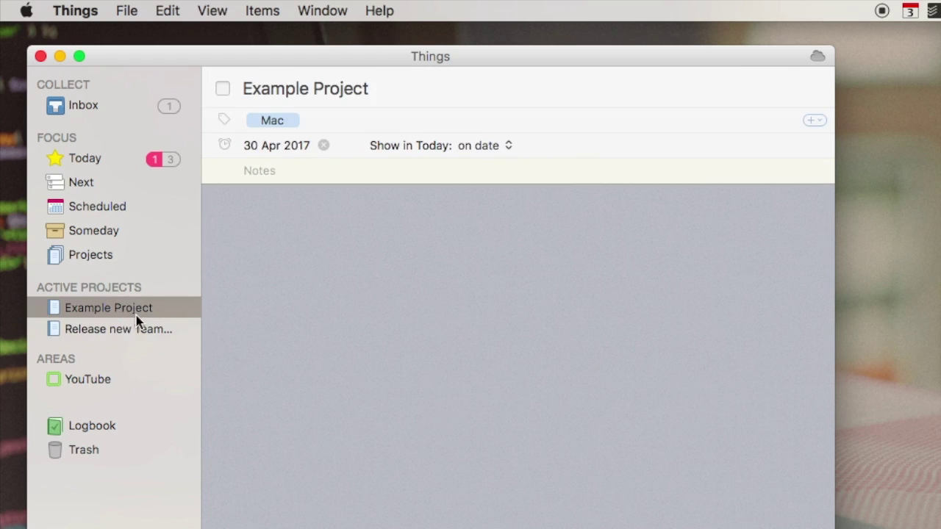
{"action": "left_click", "coordinate": [111, 256]}
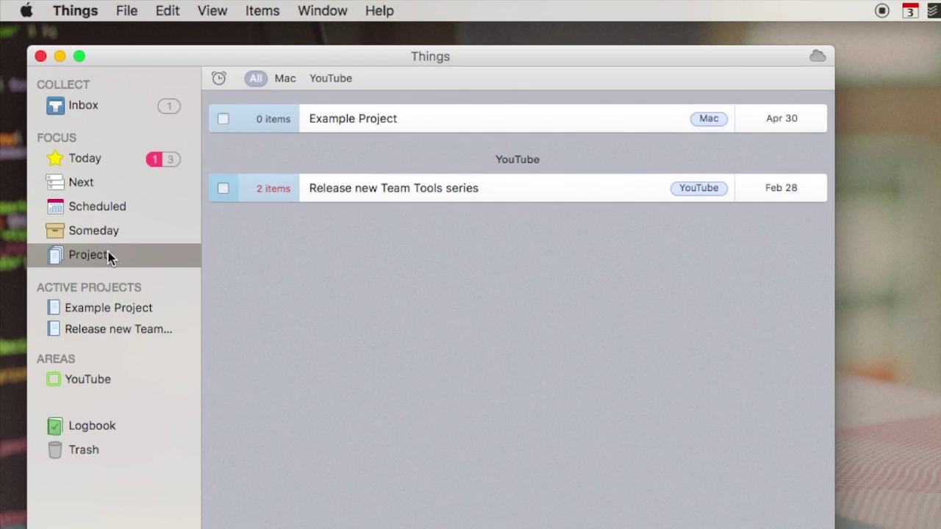
Try the Mac and YouTube filters, then note 'Get 1,000 views on each video > Share the top team apps out there'
{"action": "left_click", "coordinate": [286, 79]}
{"action": "left_click", "coordinate": [323, 79]}
{"action": "left_click", "coordinate": [254, 81]}
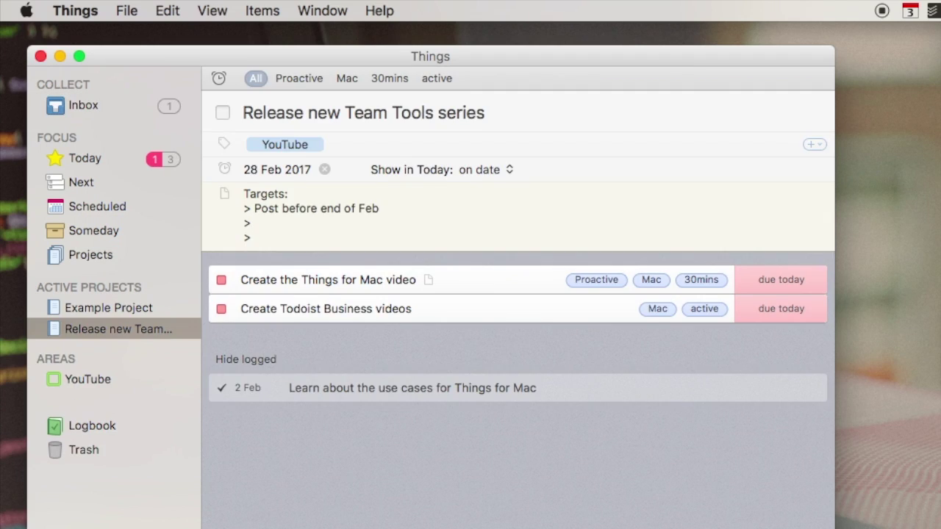
{"action": "type", "text": "Get 1,000 views on each "}
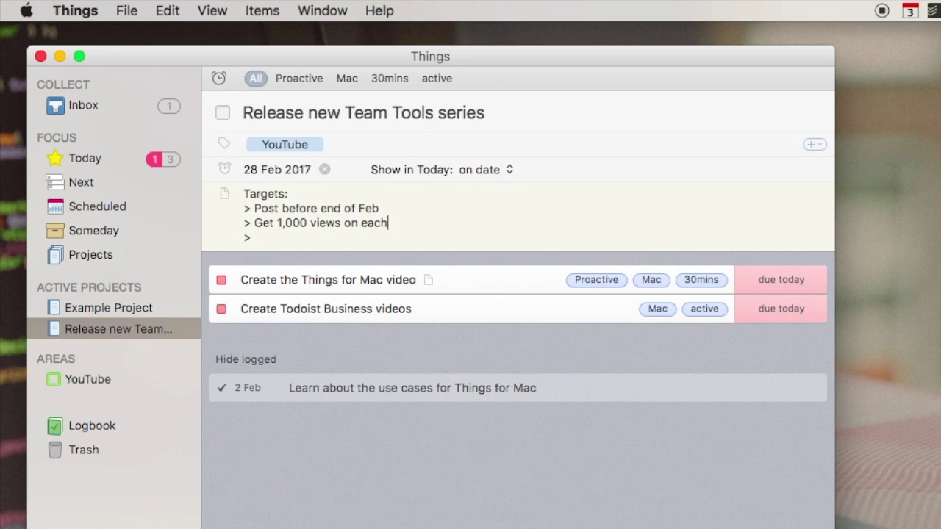
{"action": "type", "text": "video > S"}
{"action": "type", "text": "hare th"}
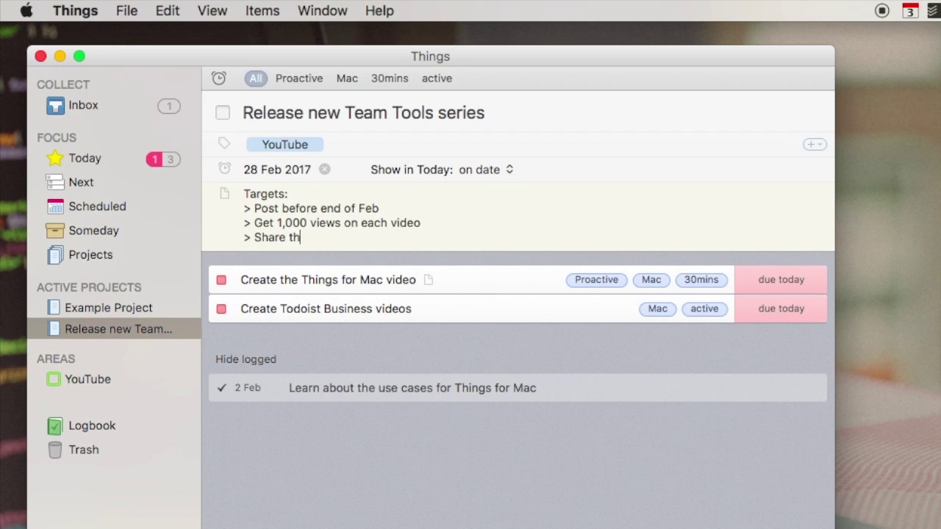
{"action": "type", "text": "e top team apps out there"}
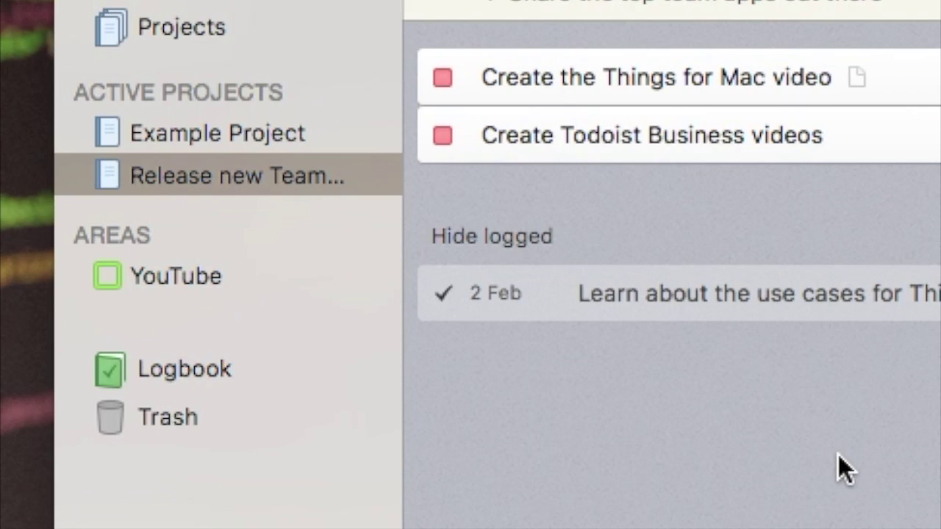
Switch between Example Project and the release project and view its context options
{"action": "left_click", "coordinate": [139, 135]}
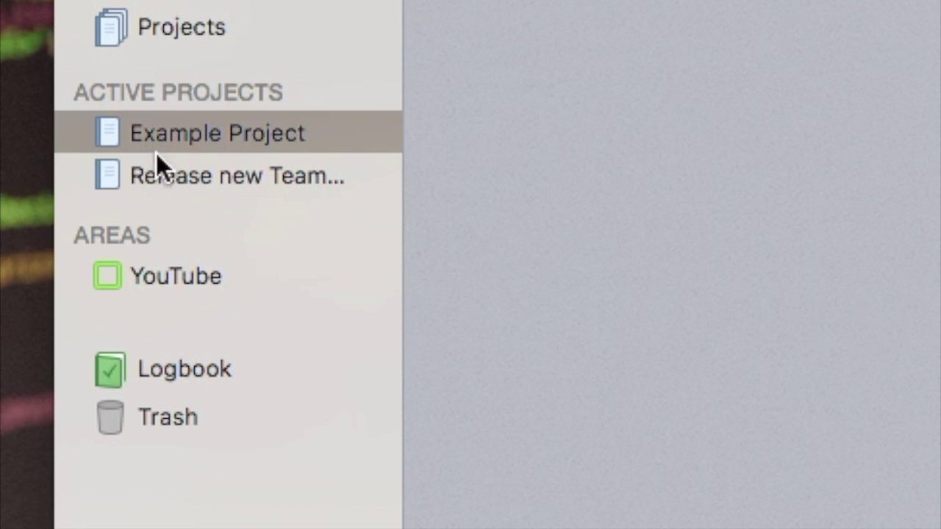
{"action": "left_click", "coordinate": [176, 175]}
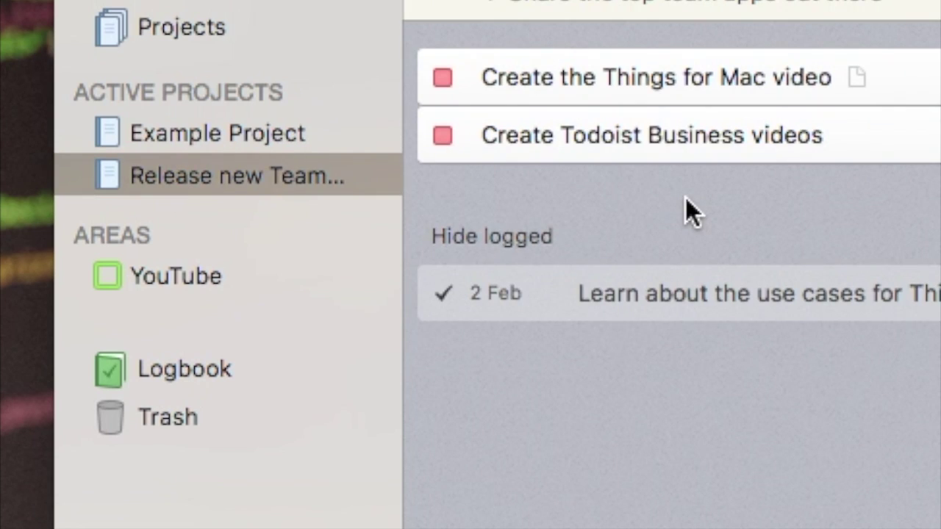
{"action": "right_click", "coordinate": [245, 176]}
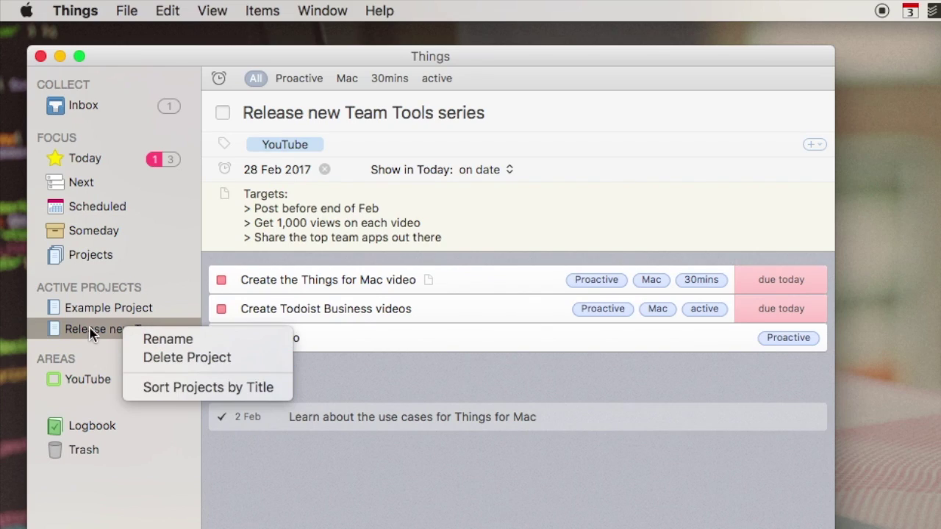
{"action": "key", "text": "Escape"}
{"action": "key", "text": "Return"}
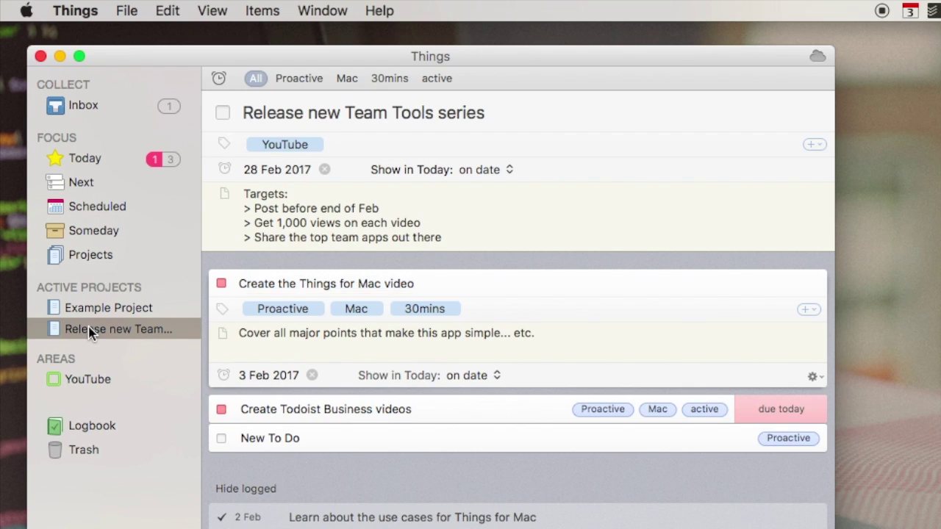
Open Example Project and choose Rename from its context menu
{"action": "left_click", "coordinate": [103, 308]}
{"action": "right_click", "coordinate": [101, 314]}
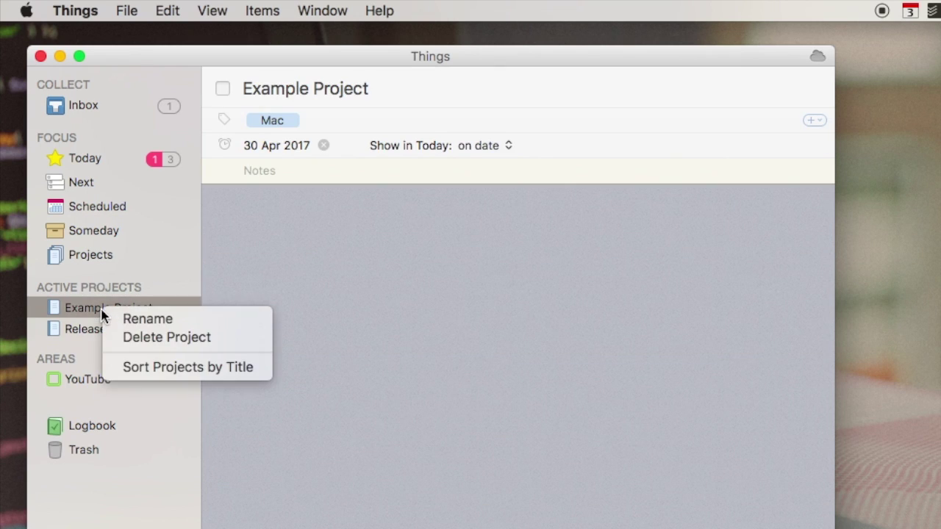
{"action": "left_click", "coordinate": [114, 317]}
{"action": "left_click", "coordinate": [117, 329]}
Cancel a Move dialog, open and close the Tags list, then open the YouTube area
{"action": "key", "text": "super+shift+m"}
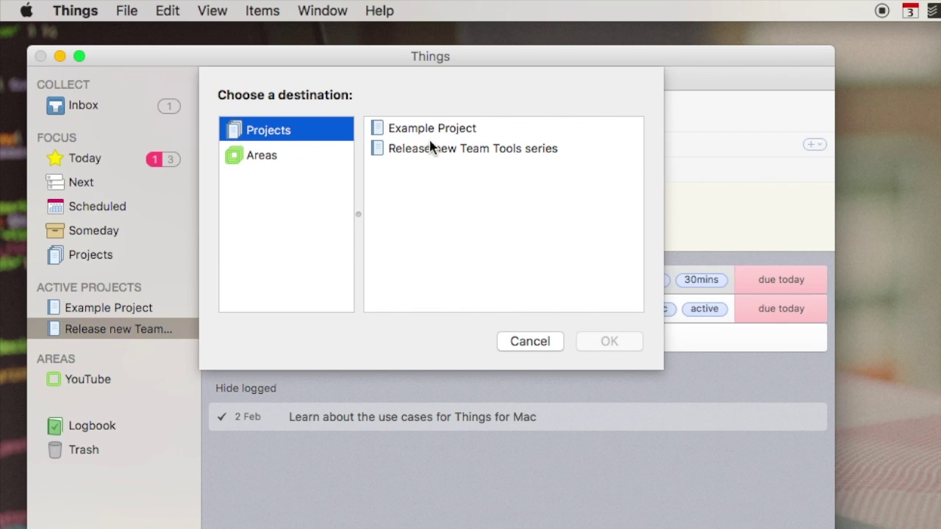
{"action": "left_click", "coordinate": [519, 342]}
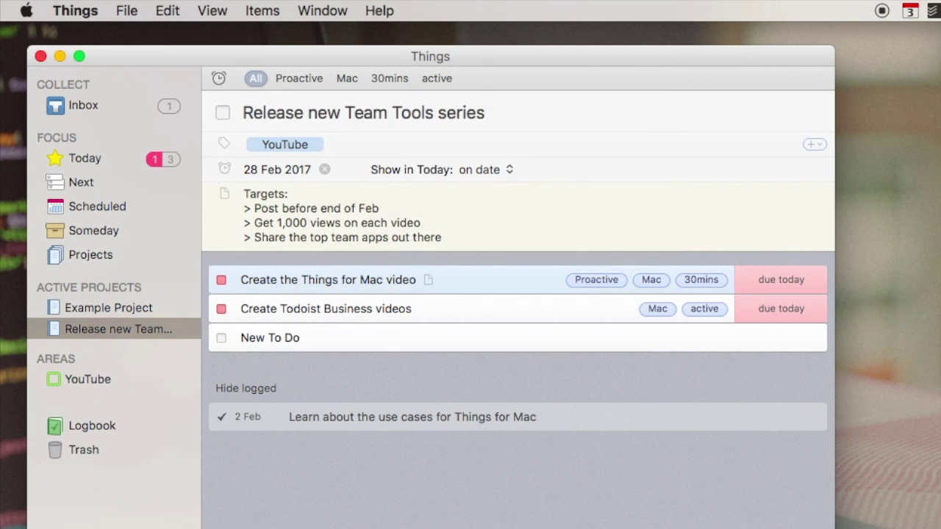
{"action": "key", "text": "super+shift+t"}
{"action": "left_click", "coordinate": [109, 309]}
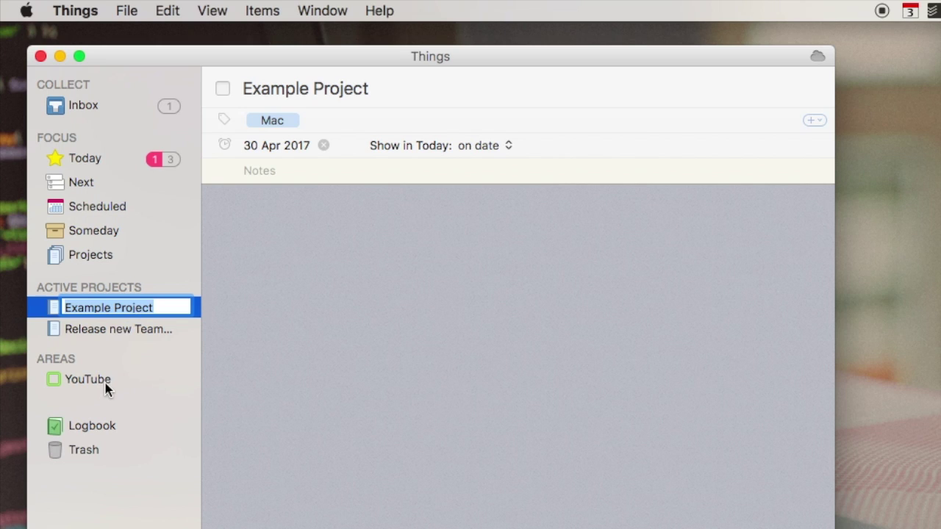
{"action": "left_click", "coordinate": [105, 389]}
Give the YouTube area the YouTube tag, then add 'New To Do' to the release project
{"action": "double_click", "coordinate": [105, 389]}
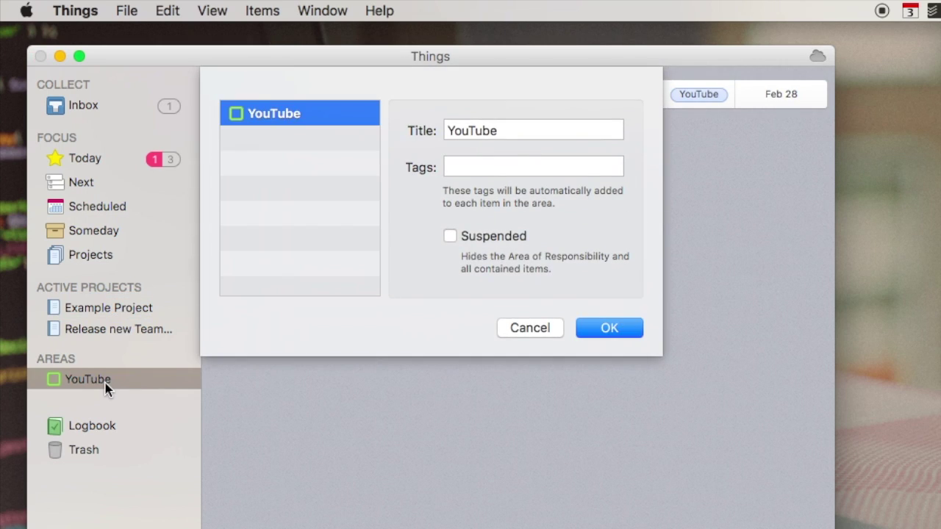
{"action": "left_click", "coordinate": [476, 168]}
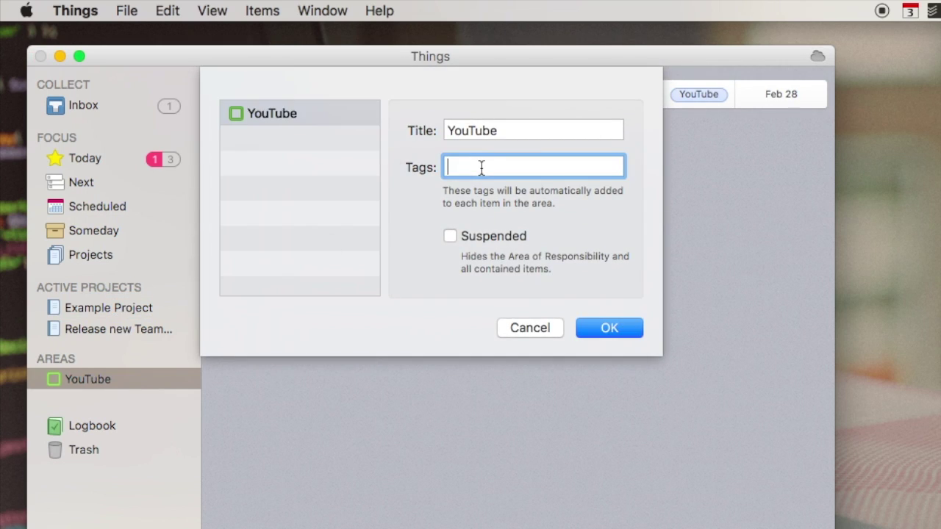
{"action": "type", "text": "yo"}
{"action": "key", "text": "Return"}
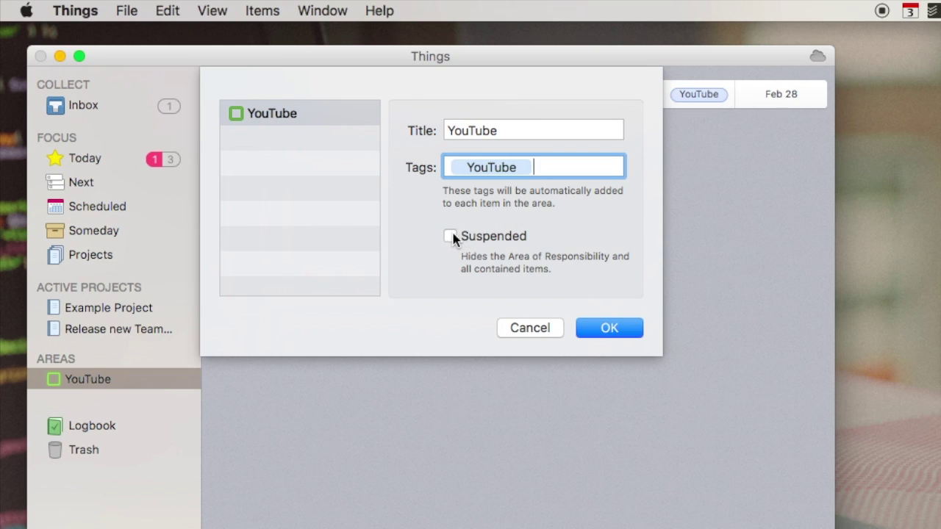
{"action": "key", "text": "Return"}
{"action": "key", "text": "super+n"}
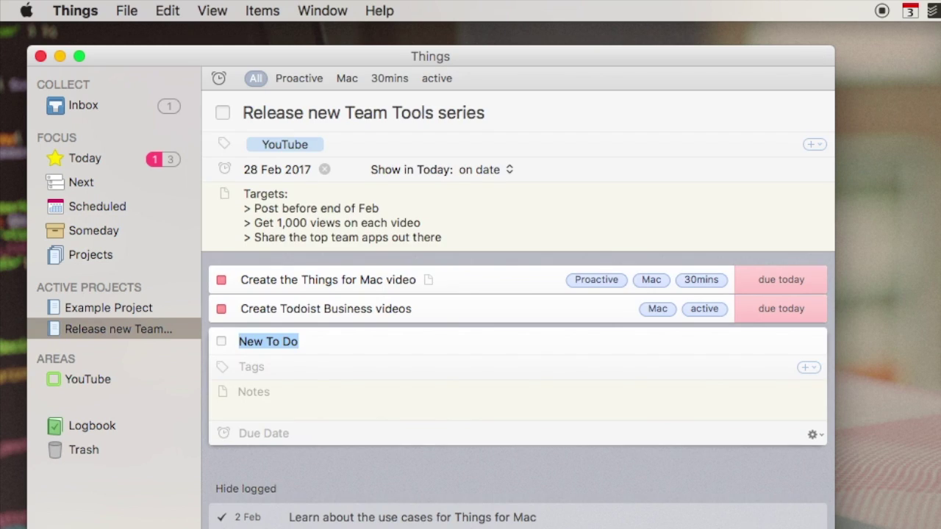
{"action": "left_click", "coordinate": [478, 477]}
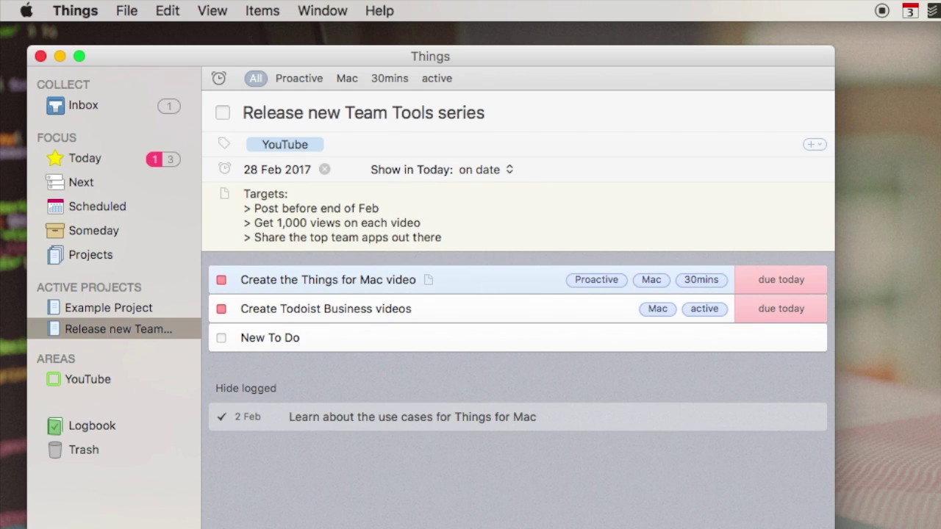
Drag the Proactive tag onto Create Todoist Business videos and New To Do
{"action": "key", "text": "super+shift+m"}
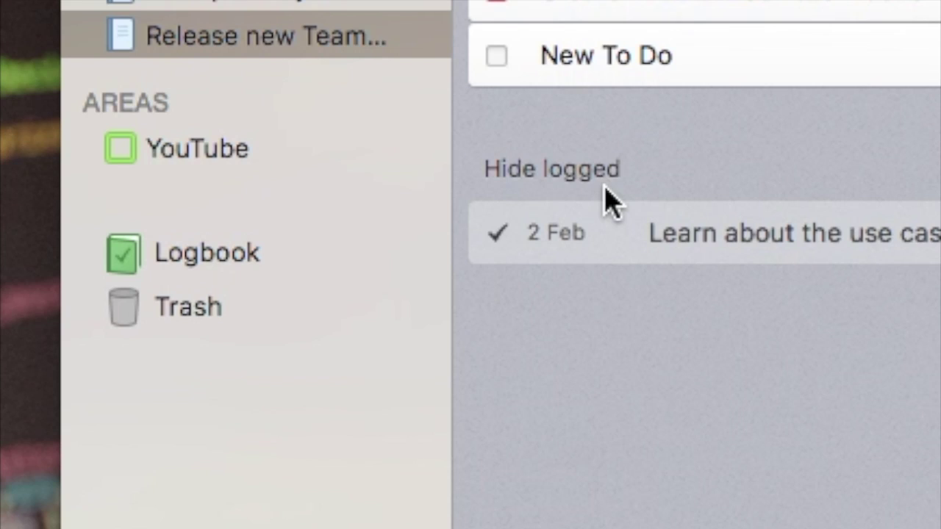
{"action": "right_click", "coordinate": [274, 44]}
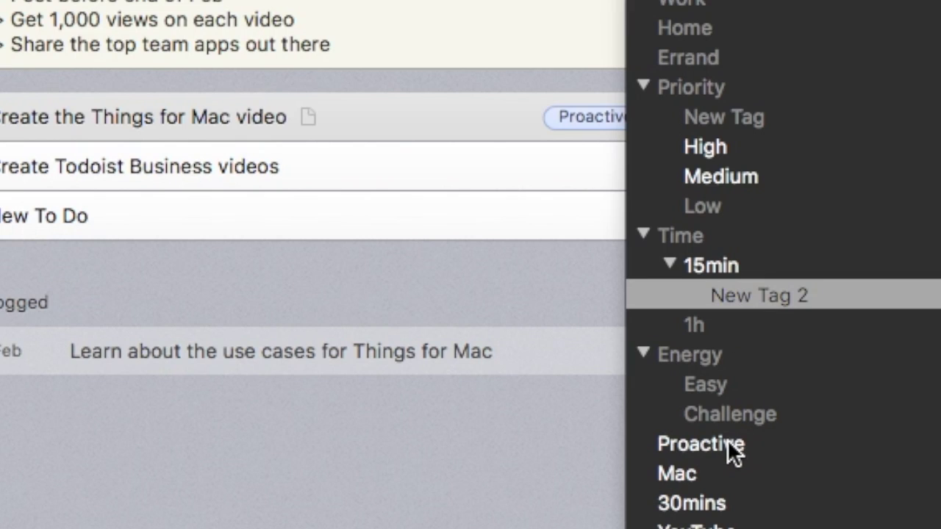
{"action": "left_click_drag", "start_coordinate": [728, 439], "coordinate": [388, 168]}
{"action": "left_click_drag", "start_coordinate": [669, 441], "coordinate": [388, 208]}
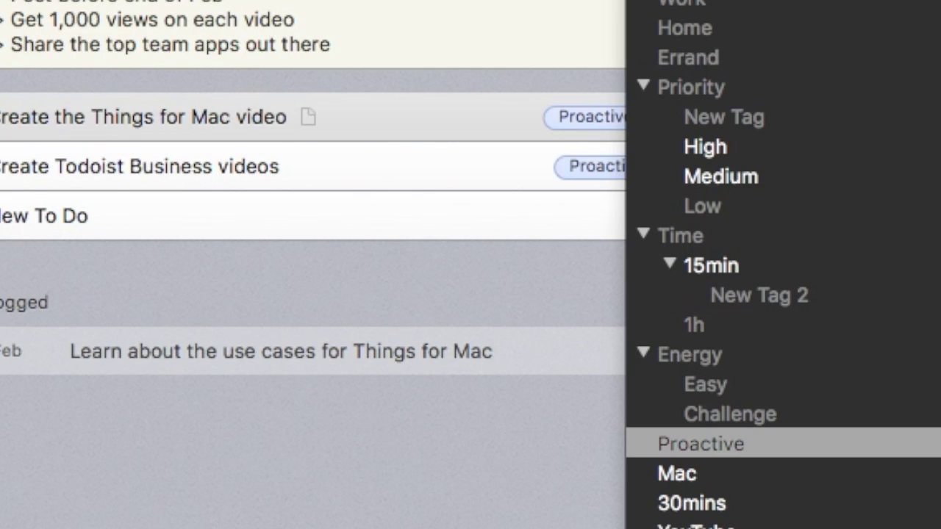
{"action": "key", "text": "Escape"}
{"action": "left_click", "coordinate": [340, 423]}
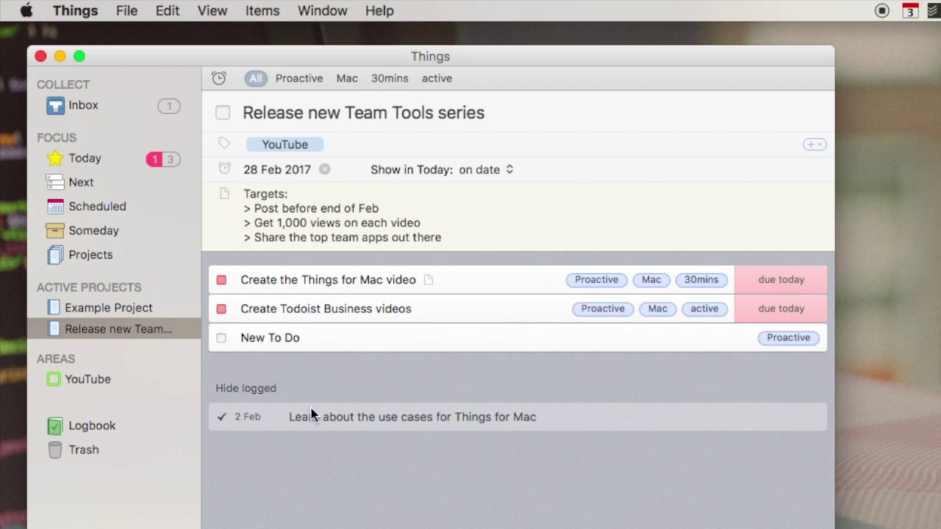
{"action": "left_click", "coordinate": [252, 388]}
{"action": "left_click", "coordinate": [253, 390]}
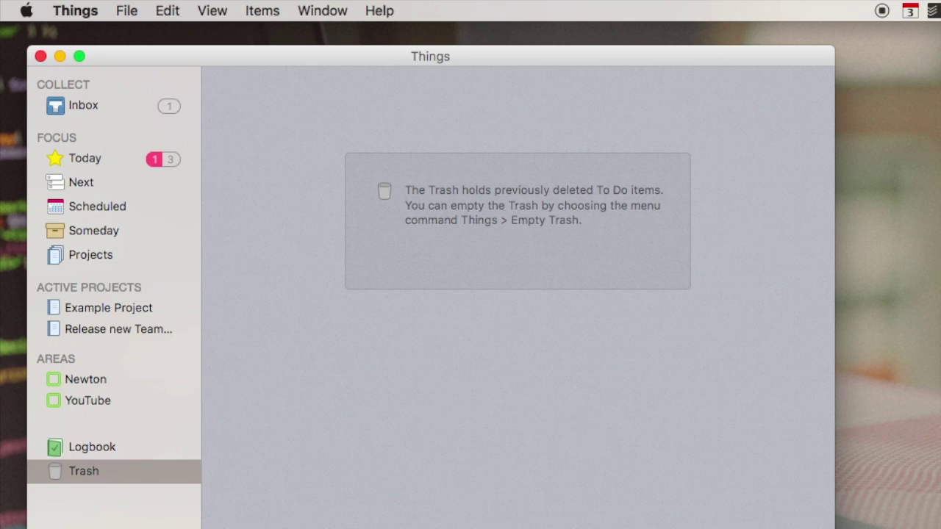
Permanently empty the Trash and search the to-dos for 'the Things'
{"action": "key", "text": "super+shift+BackSpace"}
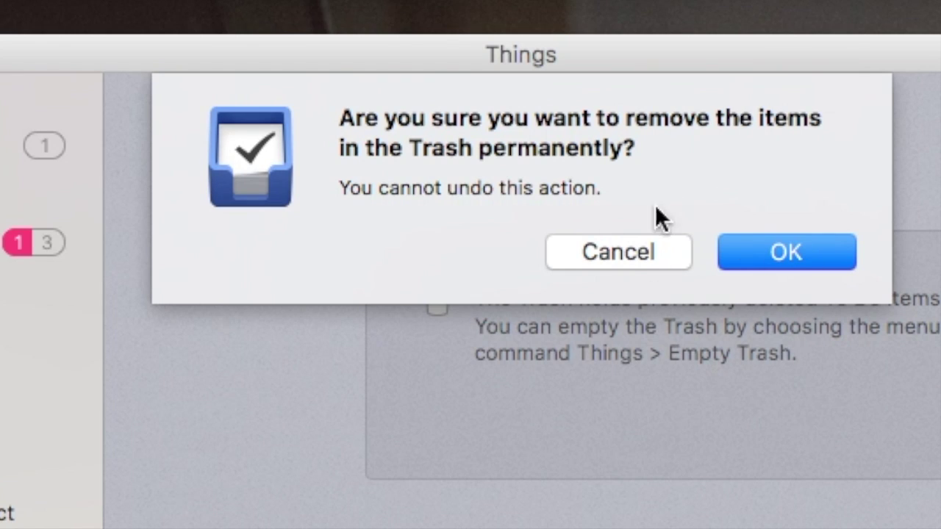
{"action": "left_click", "coordinate": [782, 243]}
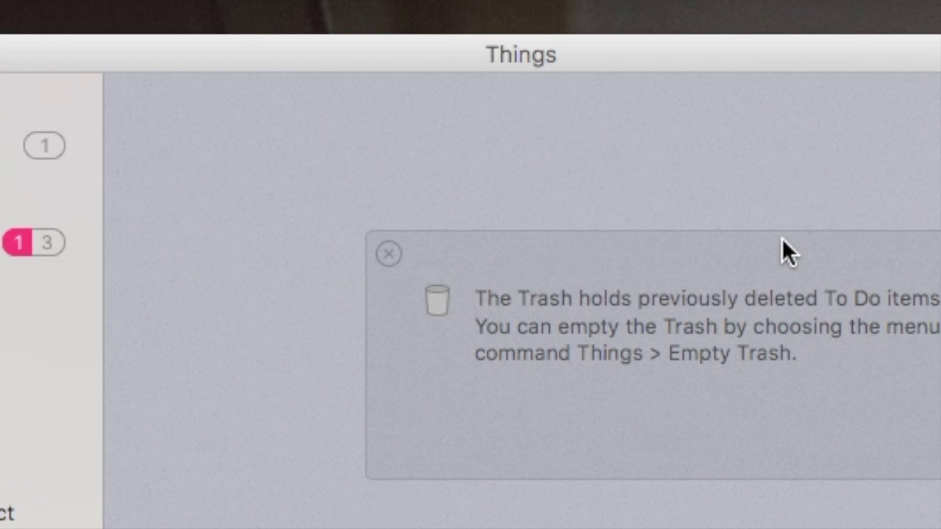
{"action": "type", "text": "t"}
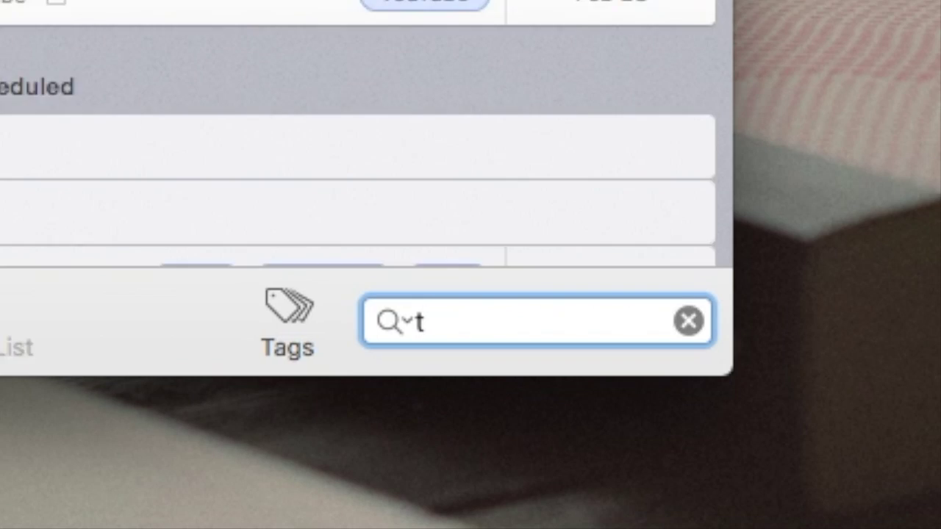
{"action": "key", "text": "BackSpace"}
{"action": "type", "text": "the Things for Mac video"}
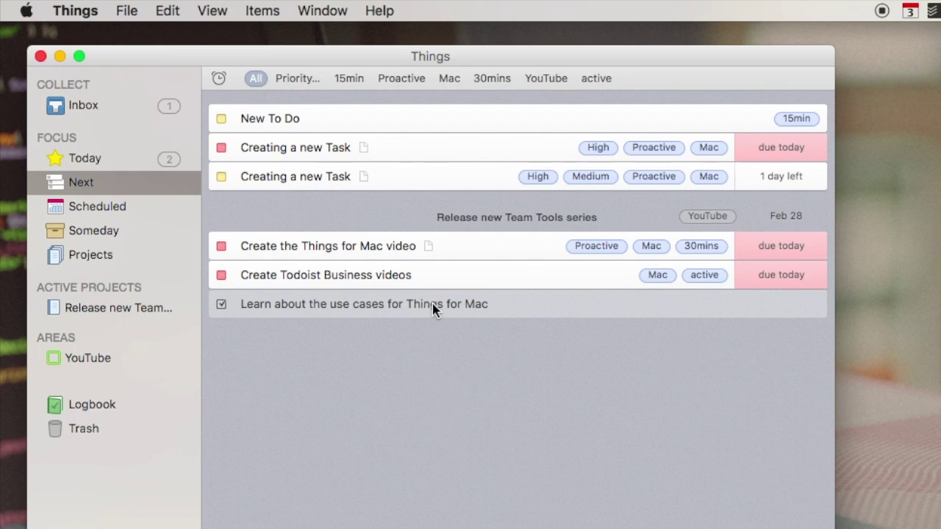
Filter the Next list by the 30mins tag, leaving only the Things for Mac video to-do
{"action": "left_click", "coordinate": [535, 220]}
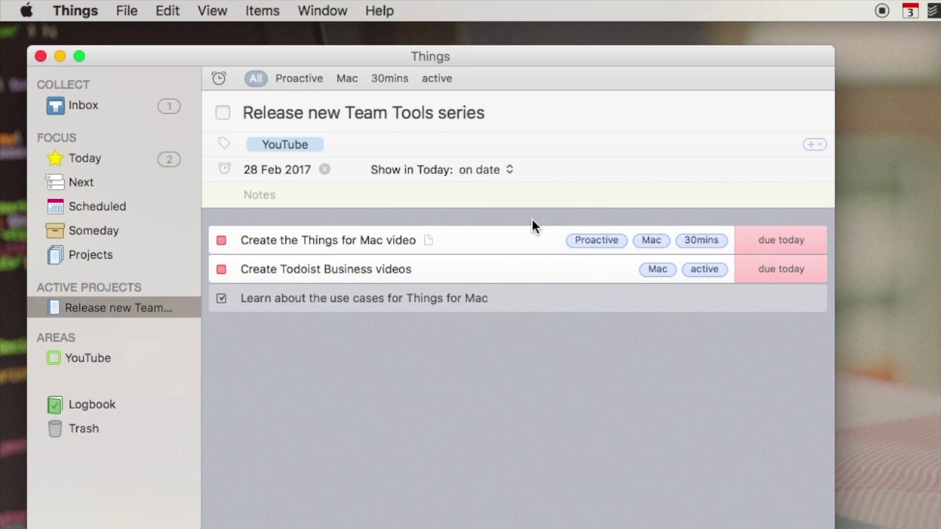
{"action": "left_click", "coordinate": [117, 188]}
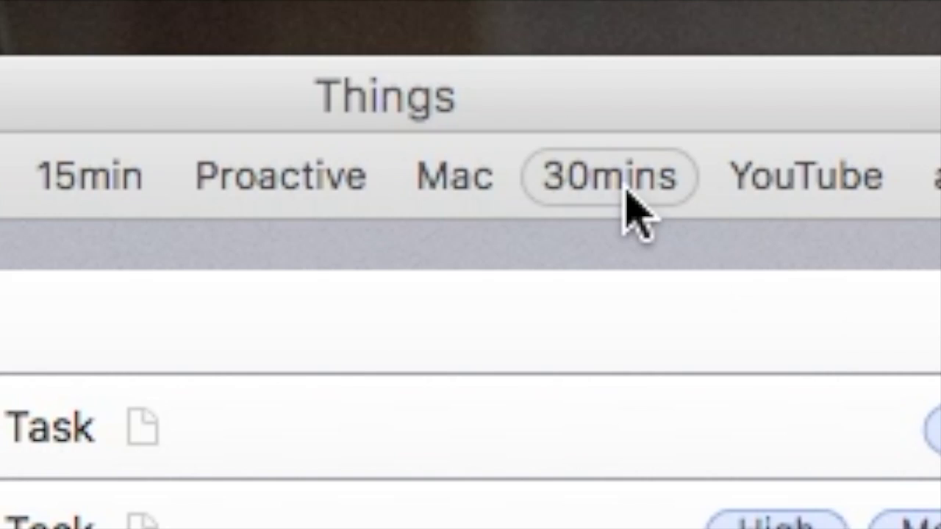
{"action": "left_click", "coordinate": [495, 81]}
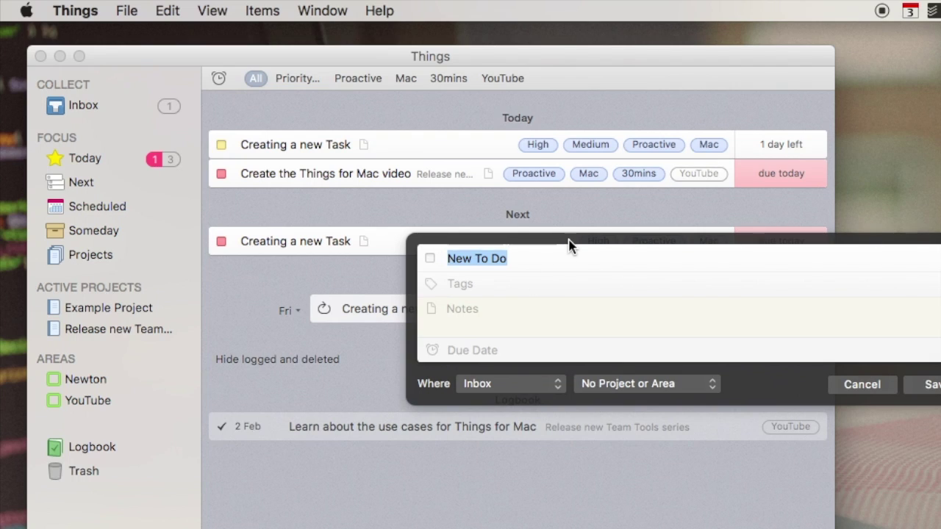
Title the new to-do 'Quick-entry feature' and tag it YouTube
{"action": "left_click_drag", "start_coordinate": [567, 243], "coordinate": [348, 263]}
{"action": "type", "text": "Quic"}
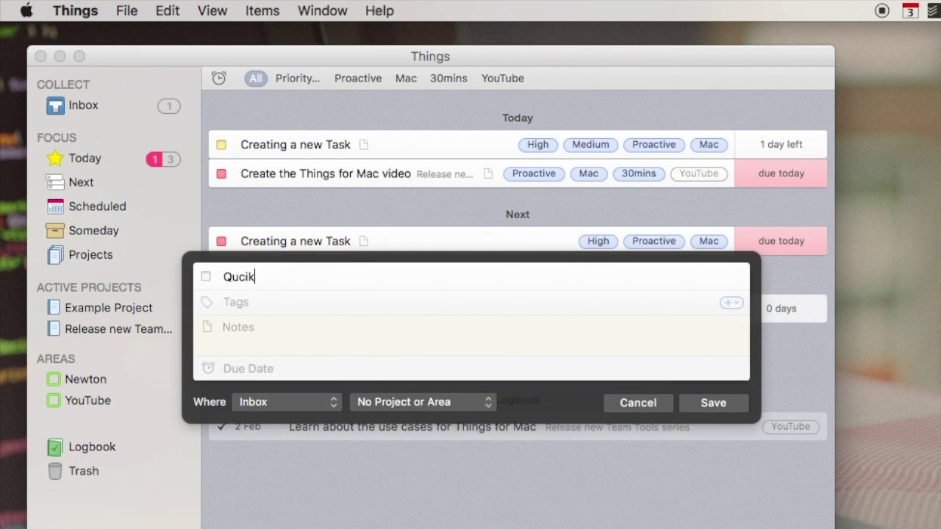
{"action": "type", "text": "k-entry feature"}
{"action": "type", "text": "YouTube"}
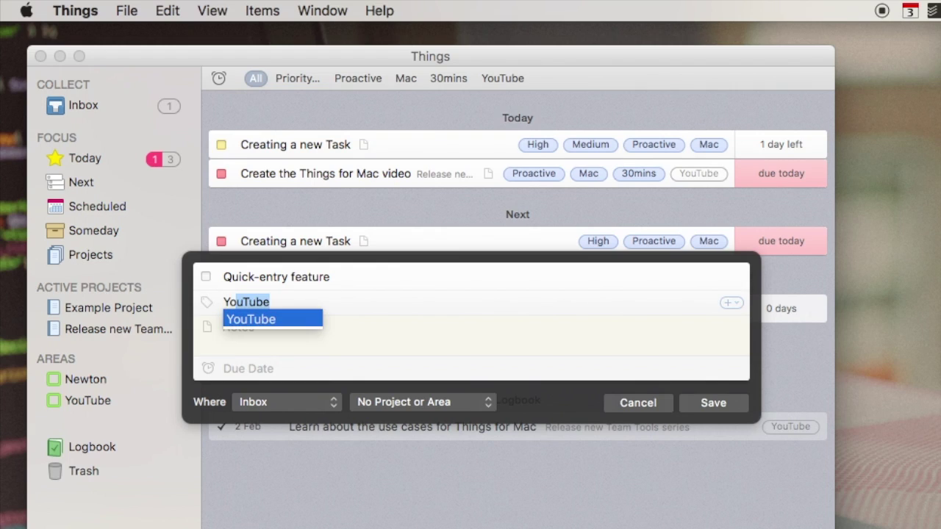
{"action": "key", "text": "Return"}
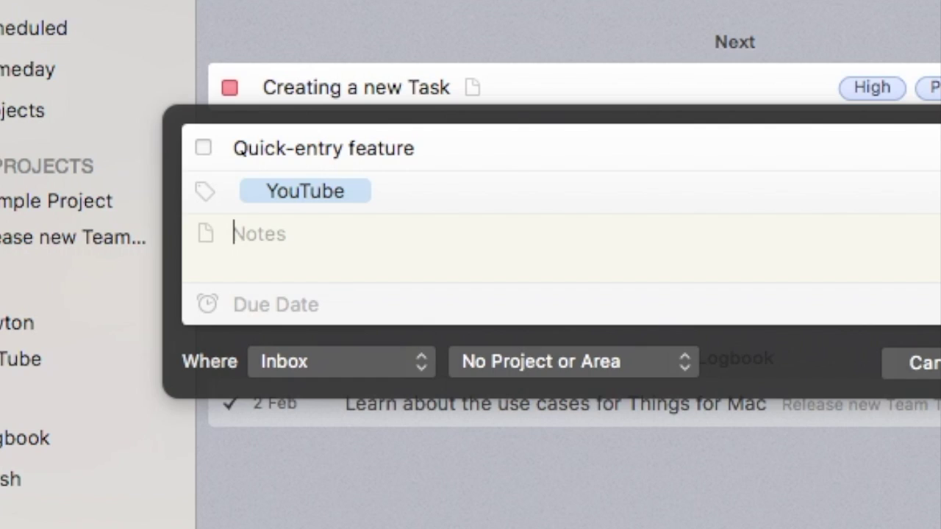
Add the note 'Testing the Quick-entry feature -- using the CTRL', fixing typos
{"action": "type", "text": "Testing the Qu"}
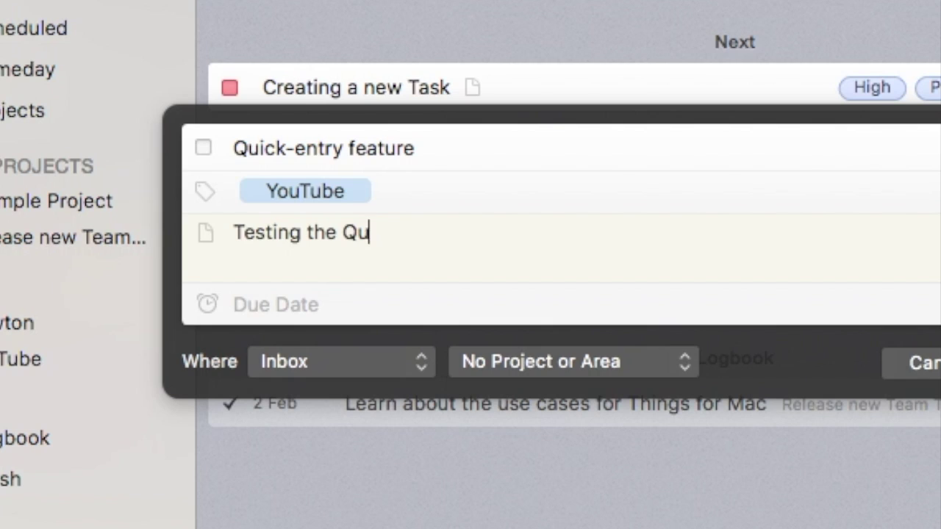
{"action": "type", "text": "ick-ent"}
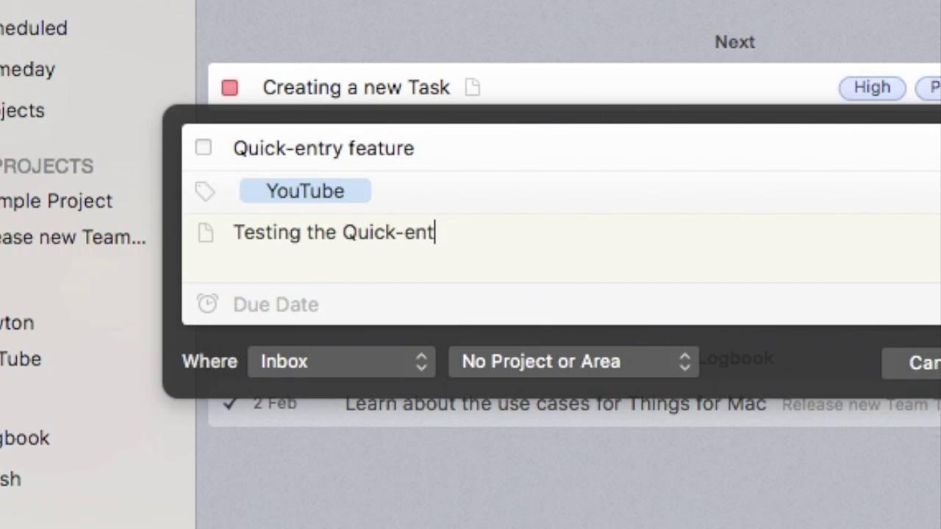
{"action": "type", "text": "ry featyre -"}
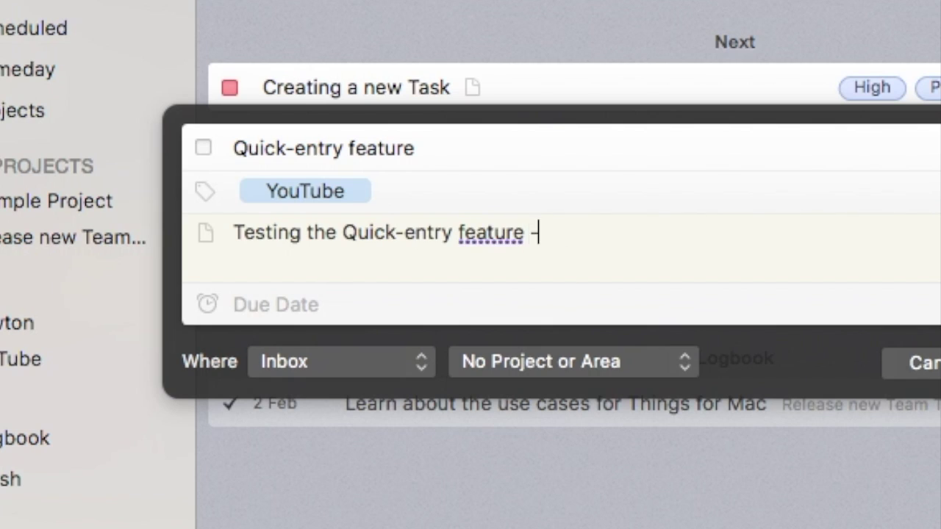
{"action": "type", "text": "- using a"}
{"action": "key", "text": "BackSpace"}
{"action": "type", "text": "the "}
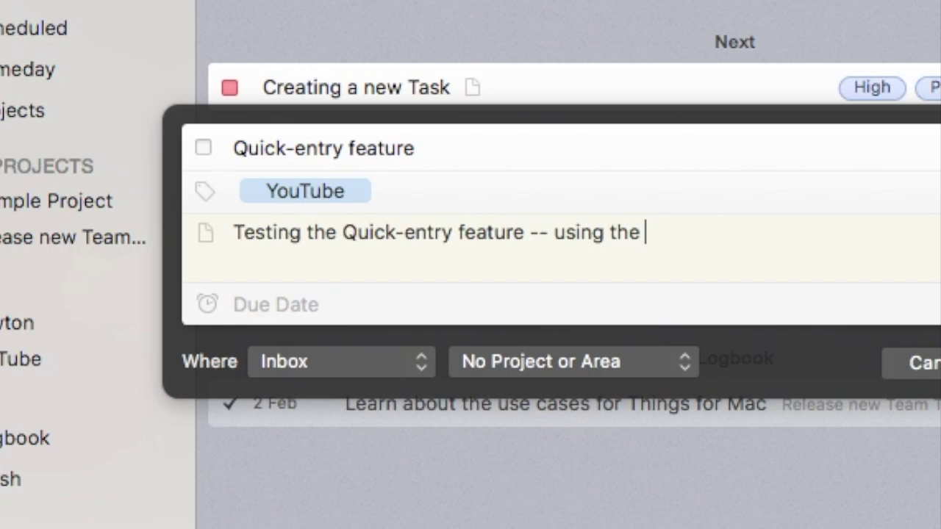
{"action": "type", "text": "CTROL"}
{"action": "key", "text": "BackSpace"}
{"action": "key", "text": "BackSpace"}
{"action": "type", "text": "L"}
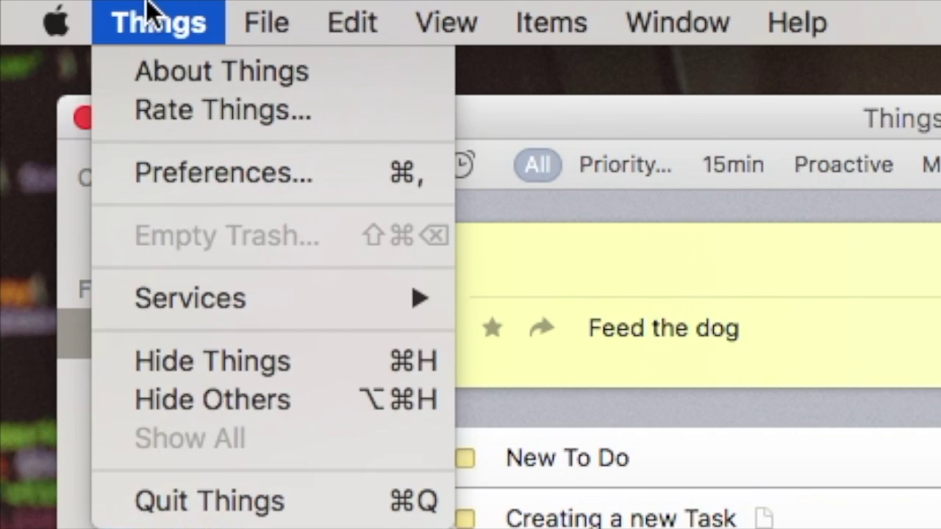
In General preferences, move completed items to the Logbook immediately and set Dock count to Due + Today + Inbox
{"action": "left_click", "coordinate": [172, 188]}
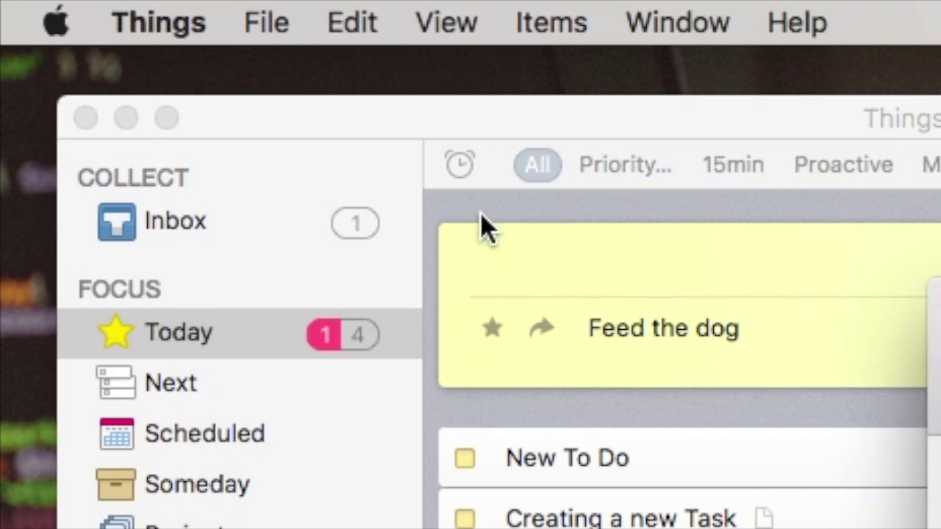
{"action": "left_click", "coordinate": [486, 244]}
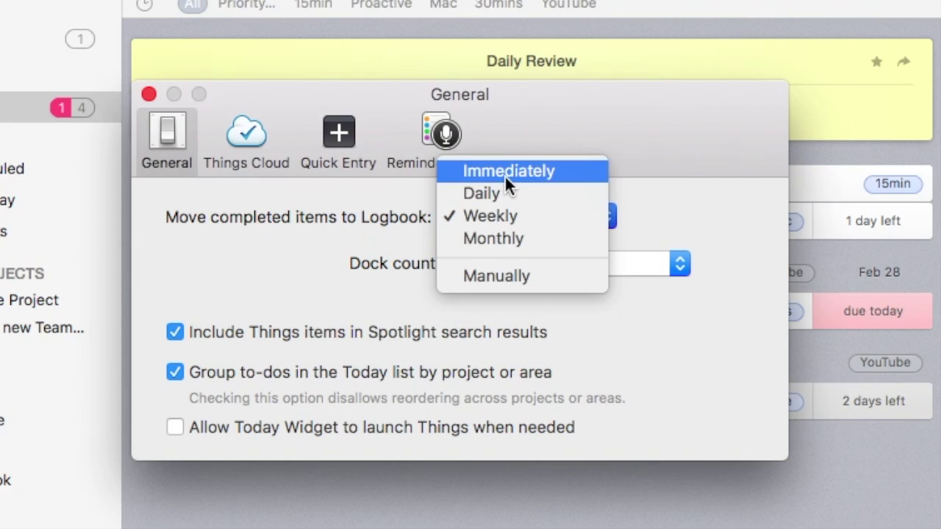
{"action": "left_click", "coordinate": [505, 174]}
{"action": "left_click", "coordinate": [513, 215]}
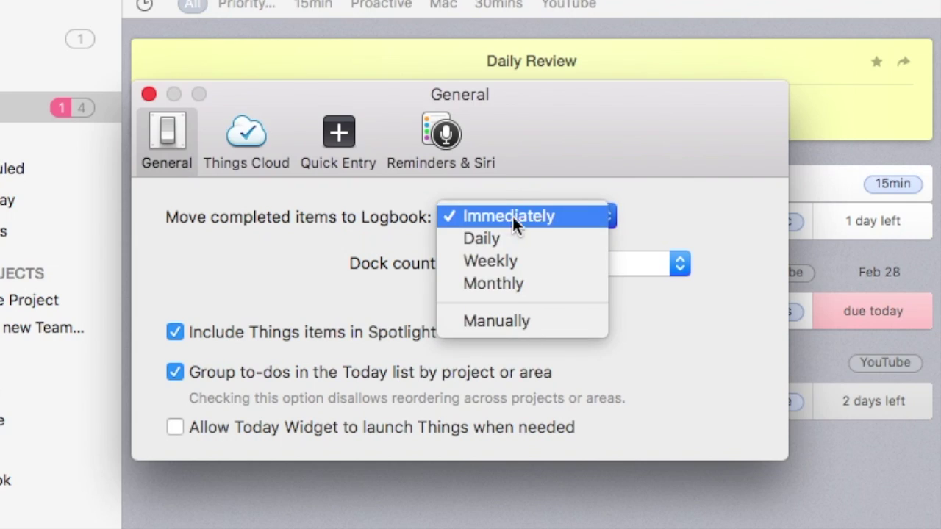
{"action": "left_click", "coordinate": [666, 209]}
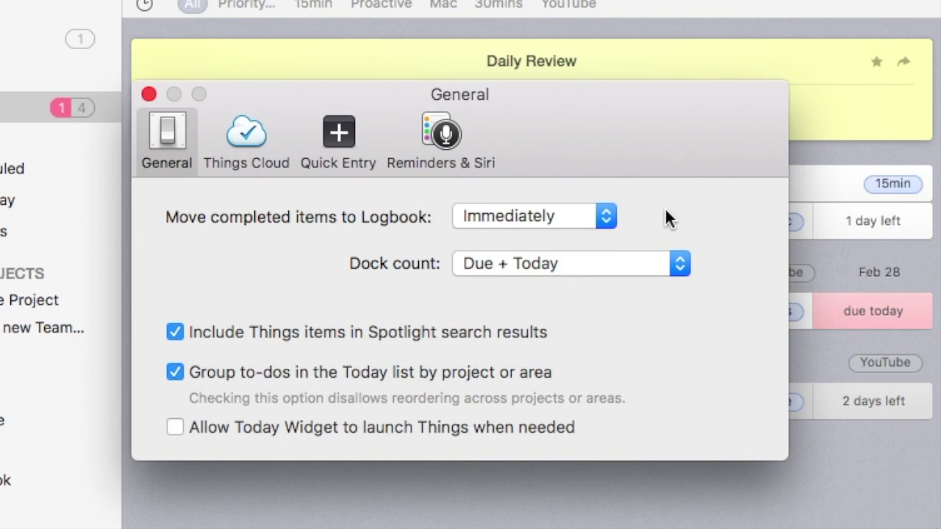
{"action": "left_click", "coordinate": [560, 262]}
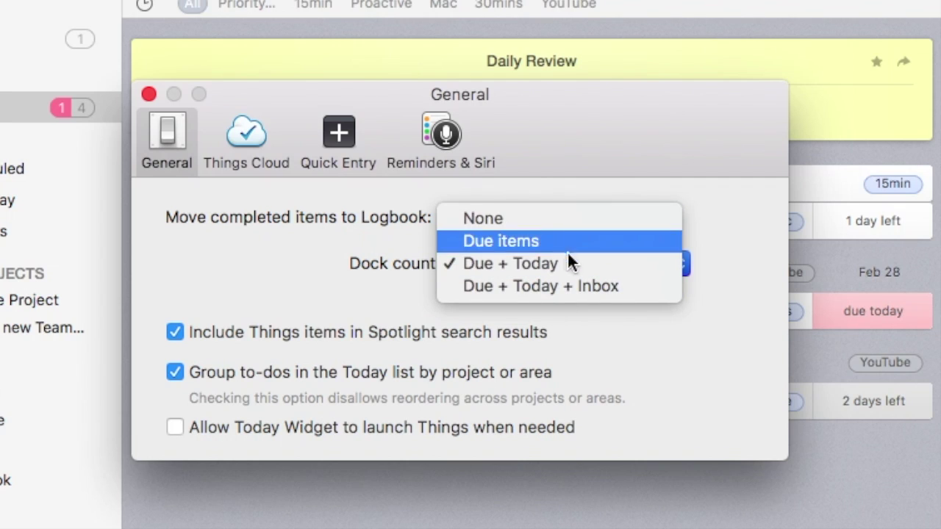
{"action": "left_click", "coordinate": [616, 276]}
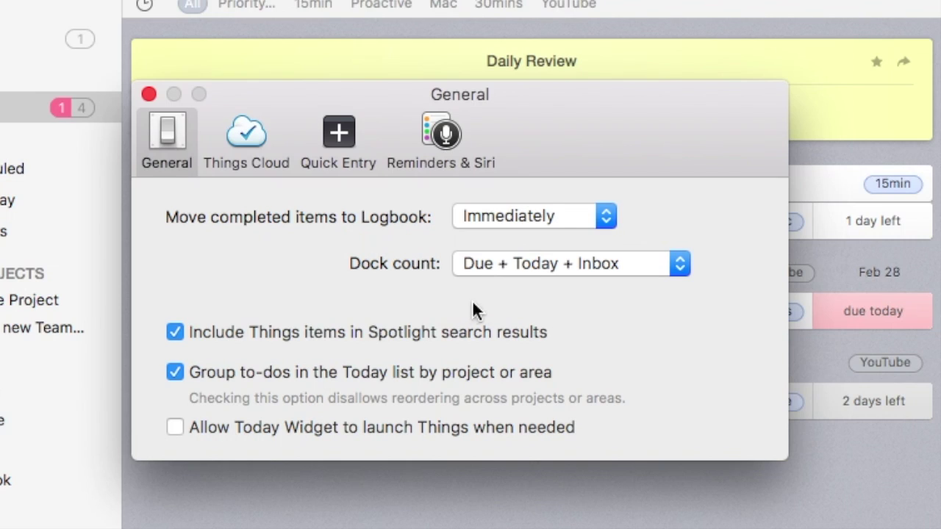
{"action": "left_click", "coordinate": [506, 262]}
{"action": "left_click", "coordinate": [540, 265]}
Keep Things items in Spotlight and test it by searching 'feed the dog'
{"action": "left_click", "coordinate": [237, 334]}
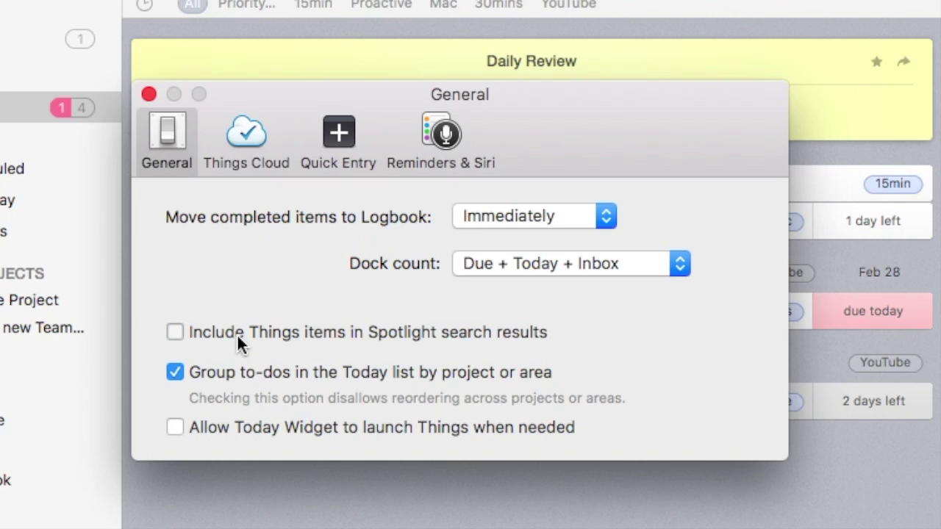
{"action": "left_click", "coordinate": [237, 333]}
{"action": "key", "text": "super+space"}
{"action": "type", "text": "feed the dog"}
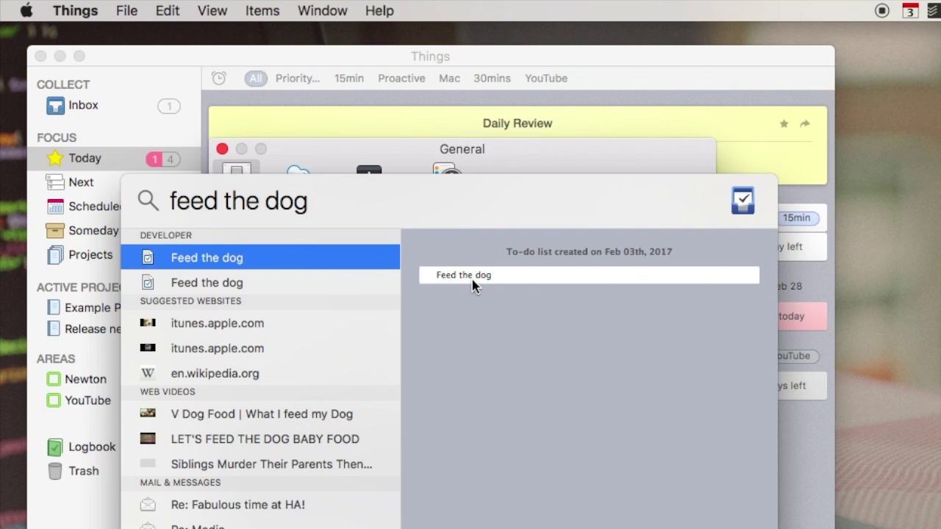
{"action": "key", "text": "Escape"}
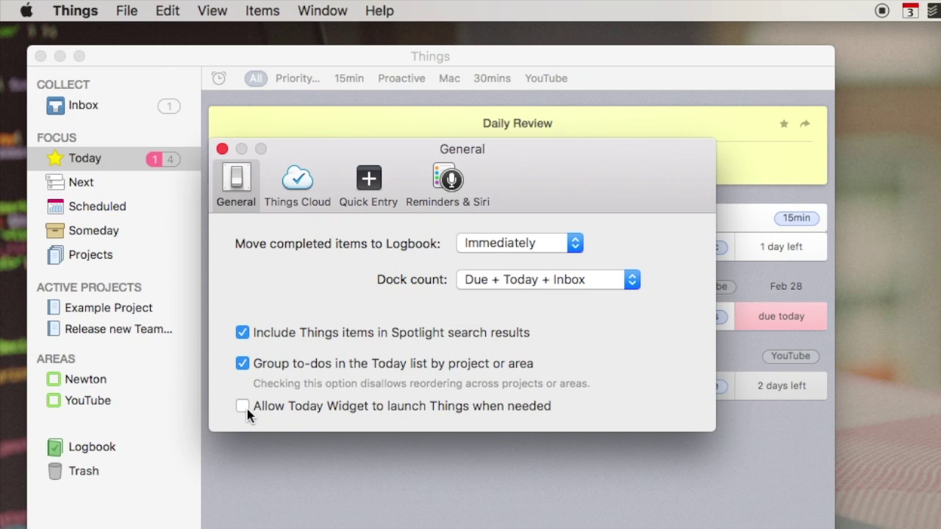
Cancel switching Things Cloud off so sync stays enabled
{"action": "left_click", "coordinate": [286, 206]}
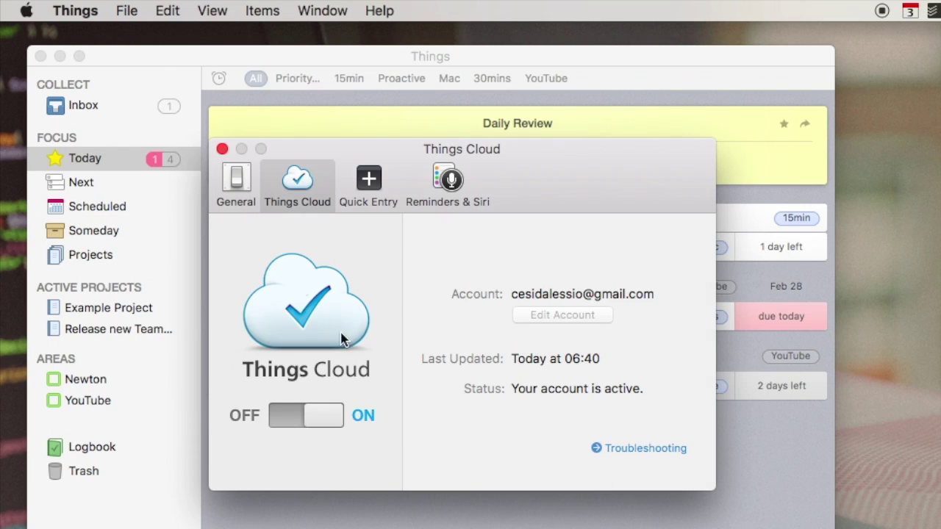
{"action": "left_click", "coordinate": [306, 418]}
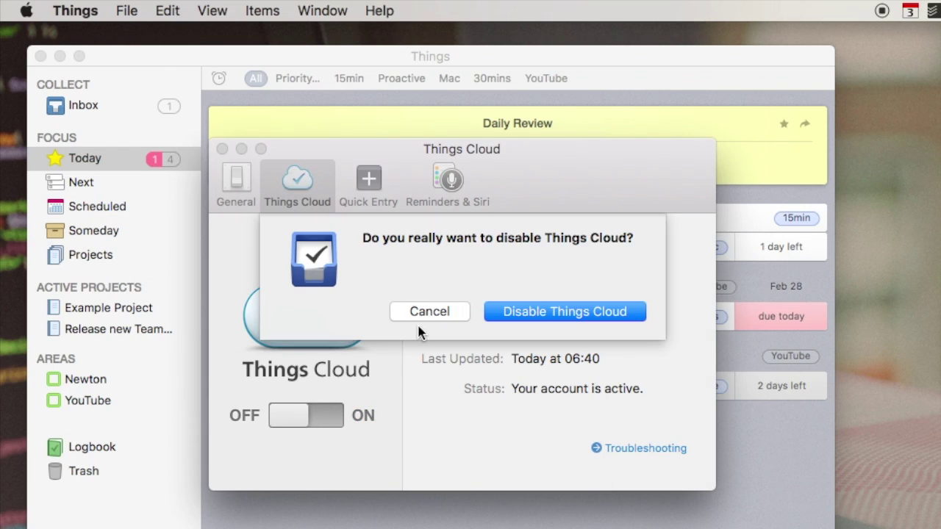
{"action": "left_click", "coordinate": [423, 316]}
{"action": "left_click", "coordinate": [365, 415]}
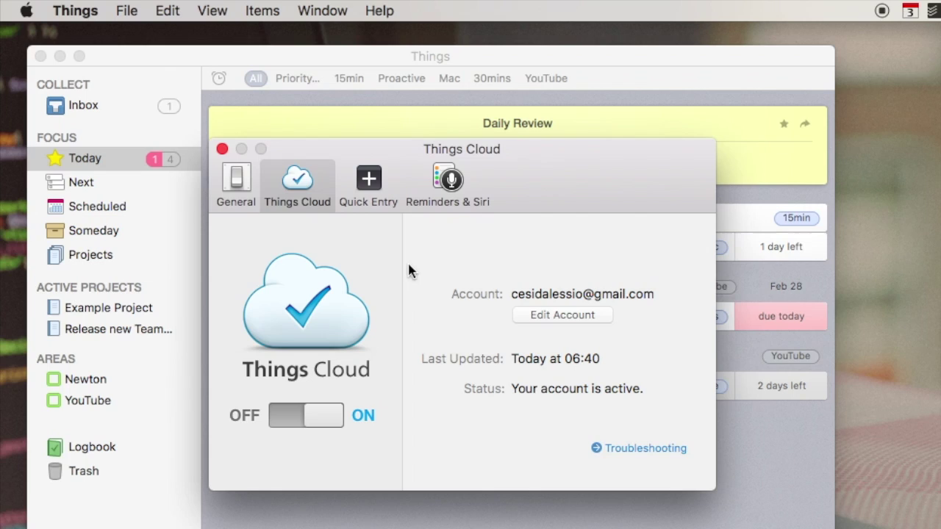
{"action": "left_click", "coordinate": [364, 184]}
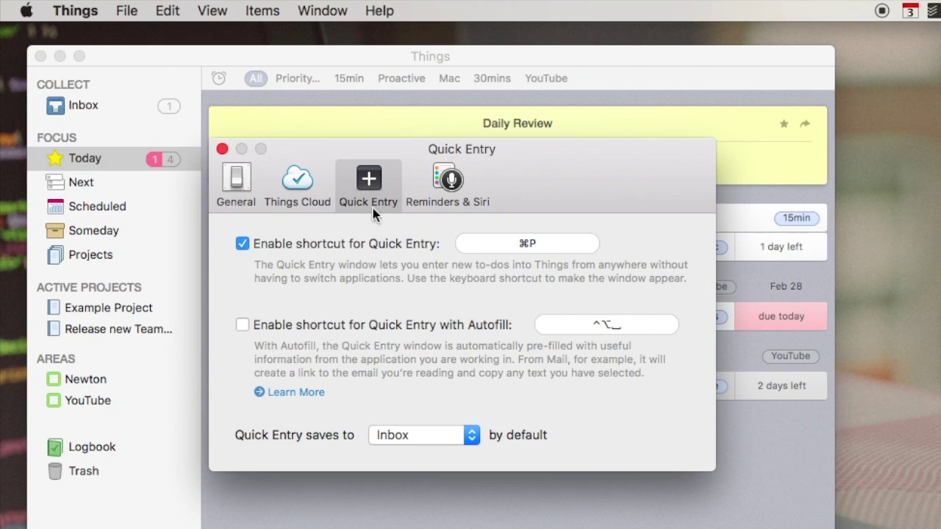
Record Cmd+P as the Quick Entry shortcut and keep Inbox as its default destination
{"action": "left_click", "coordinate": [517, 245]}
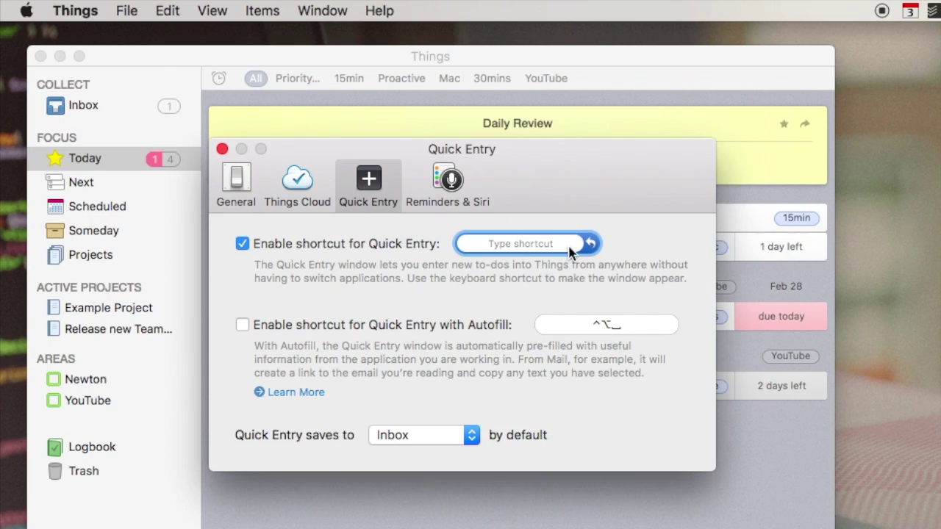
{"action": "key", "text": "super+p"}
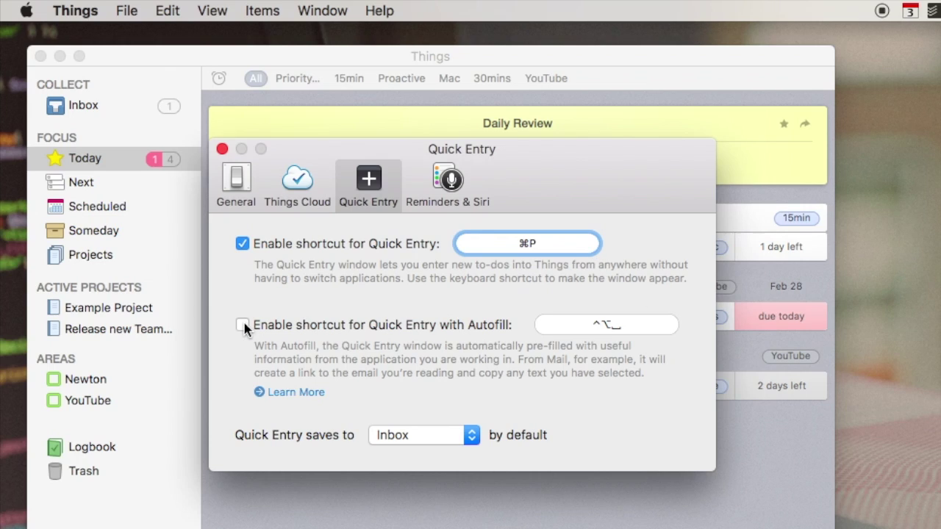
{"action": "left_click", "coordinate": [395, 435]}
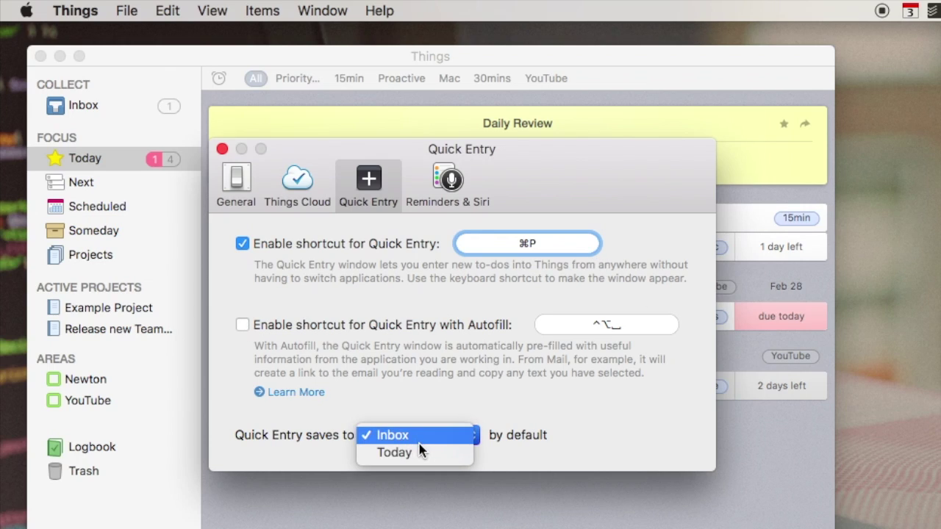
{"action": "left_click", "coordinate": [601, 395]}
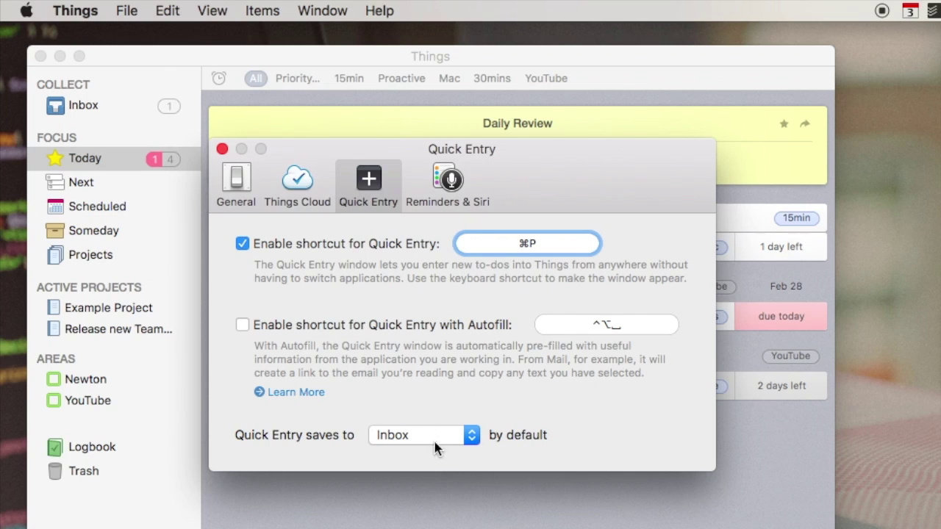
Try showing IT-list reminders with location alarms, then switch reminders off and close preferences
{"action": "left_click", "coordinate": [432, 178]}
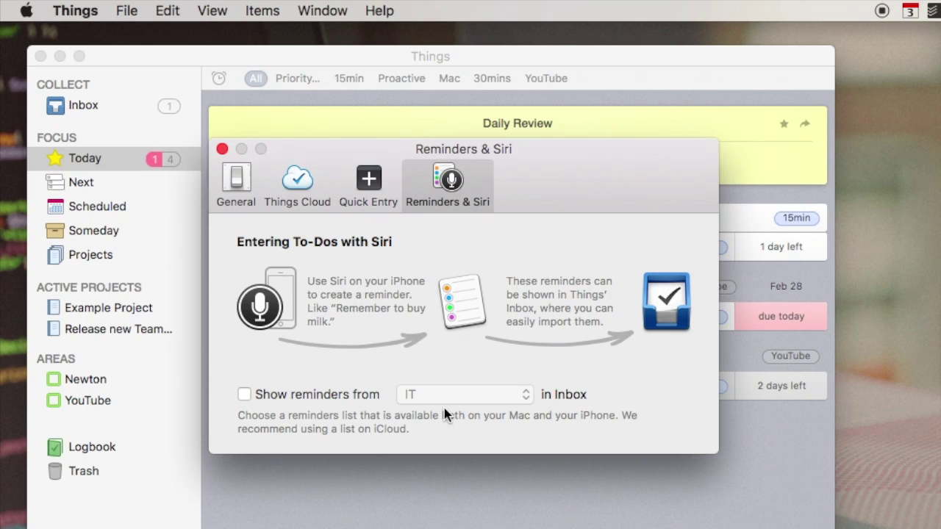
{"action": "left_click", "coordinate": [244, 395]}
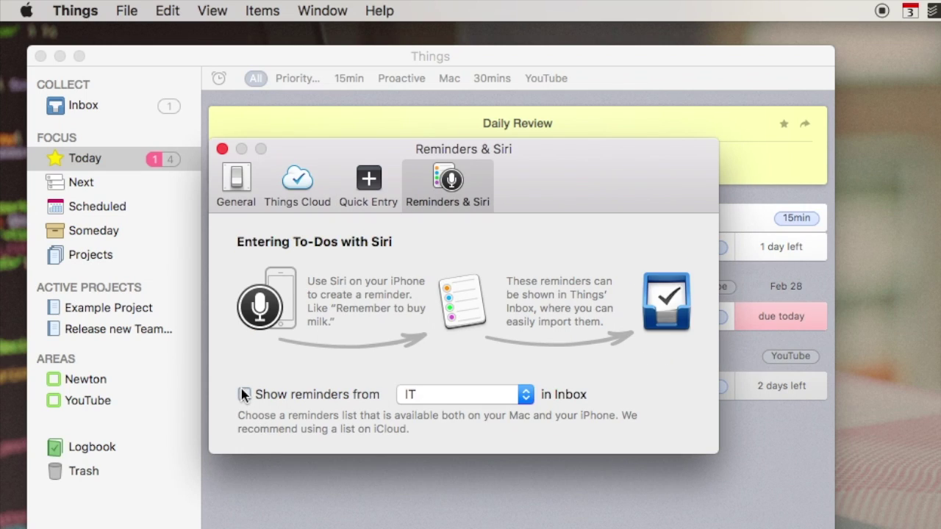
{"action": "left_click", "coordinate": [442, 401]}
{"action": "left_click", "coordinate": [441, 441]}
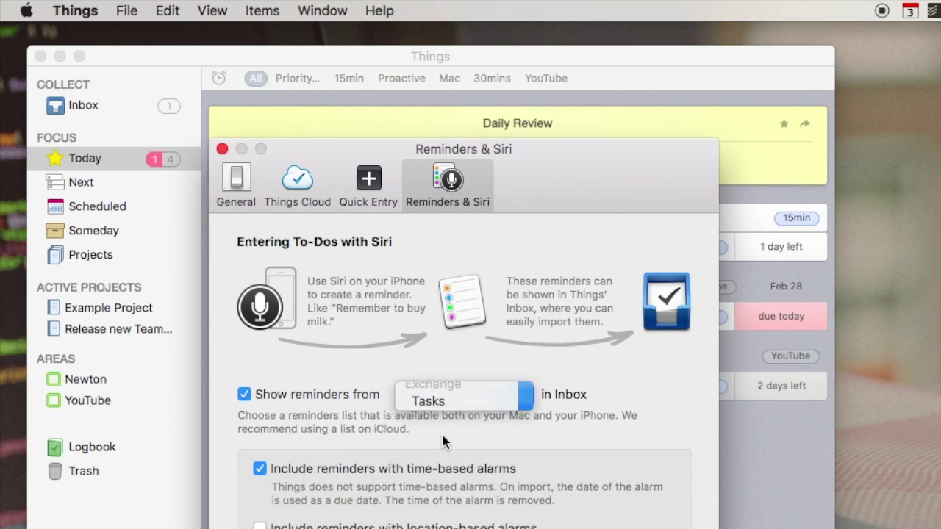
{"action": "left_click", "coordinate": [429, 404]}
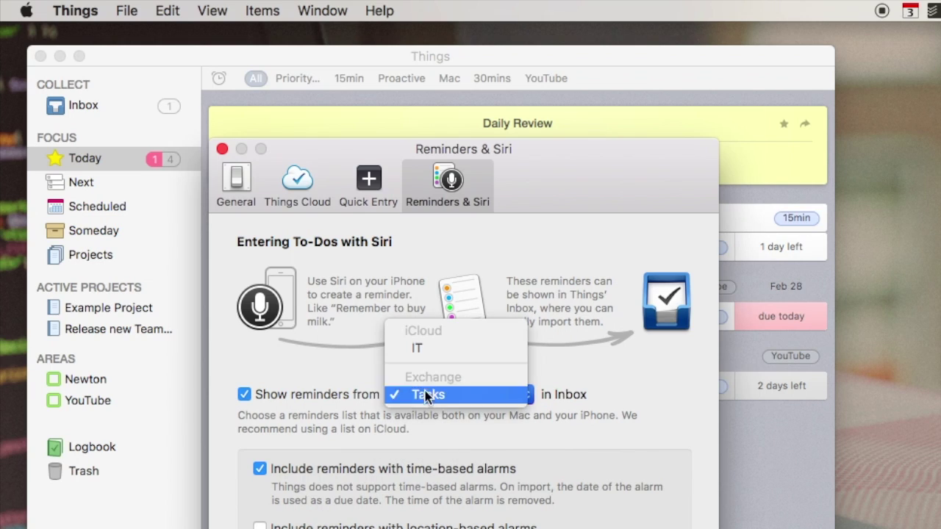
{"action": "left_click", "coordinate": [425, 349]}
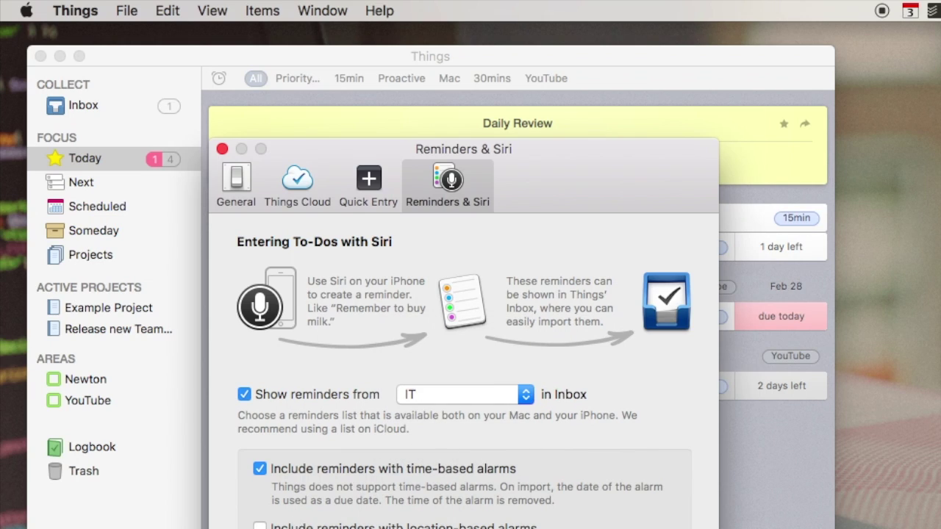
{"action": "left_click", "coordinate": [259, 526]}
{"action": "left_click", "coordinate": [244, 395]}
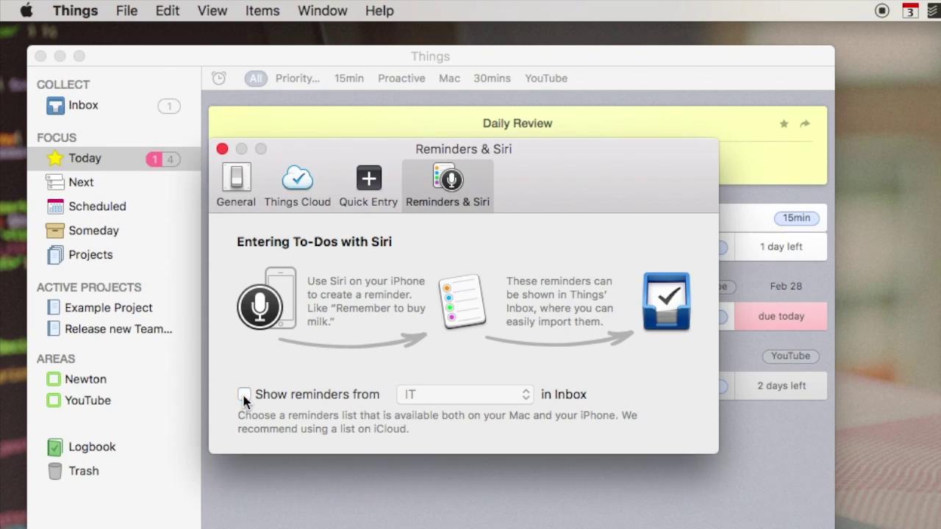
{"action": "left_click", "coordinate": [223, 149]}
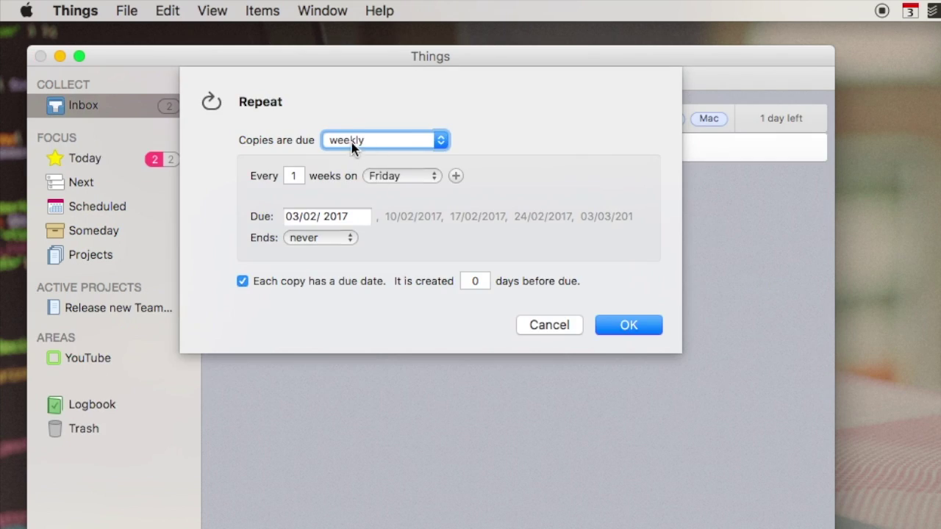
Keep copies due weekly, every 1 week on Friday, and confirm the repeat
{"action": "left_click", "coordinate": [358, 141]}
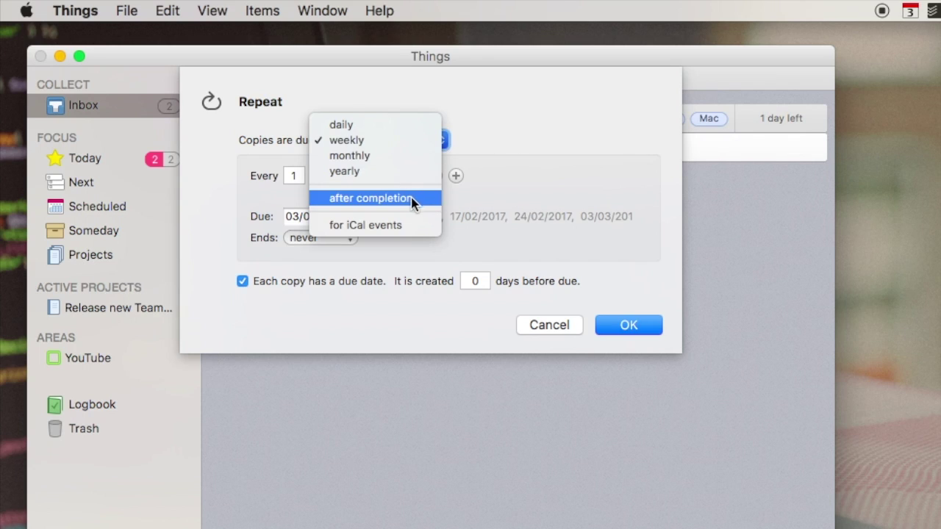
{"action": "left_click", "coordinate": [514, 121]}
{"action": "left_click", "coordinate": [358, 141]}
{"action": "left_click", "coordinate": [477, 126]}
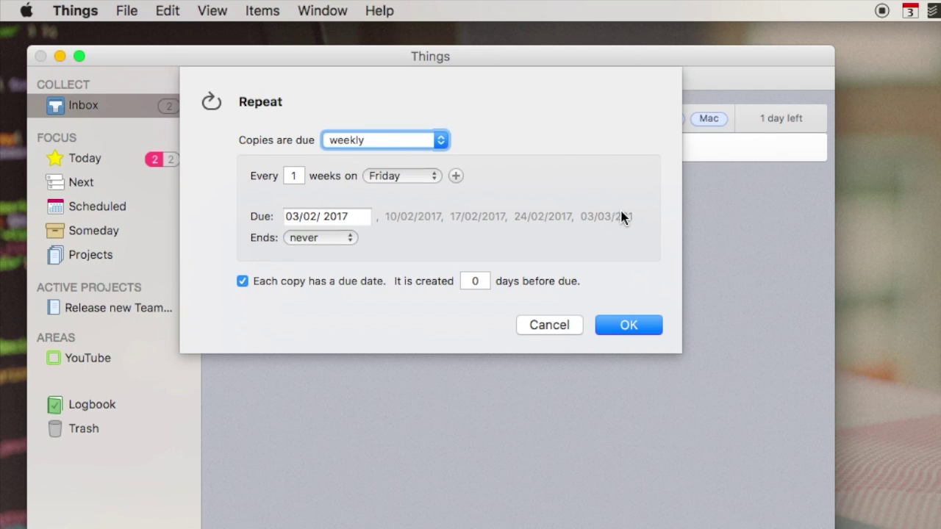
{"action": "left_click", "coordinate": [603, 323]}
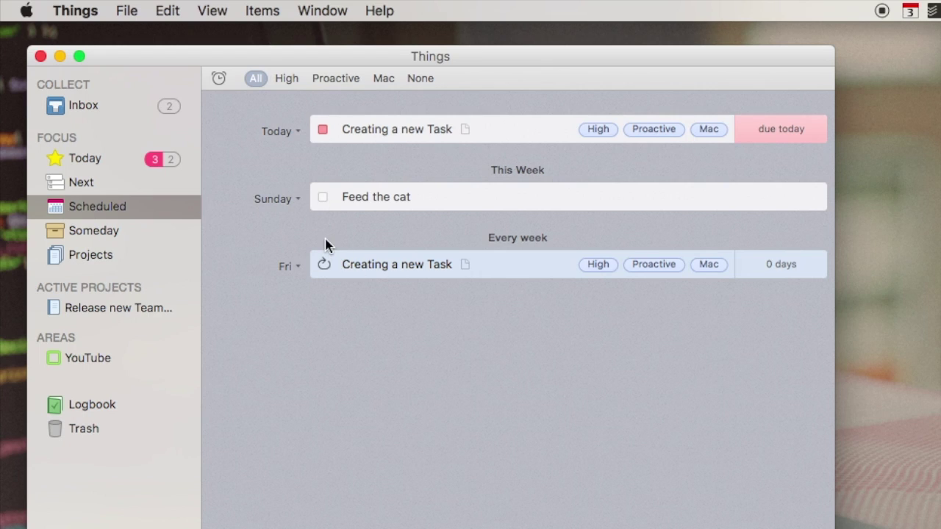
Toggle the Inbox due-date and Mac tag filters, then switch to the Today list
{"action": "left_click", "coordinate": [91, 106]}
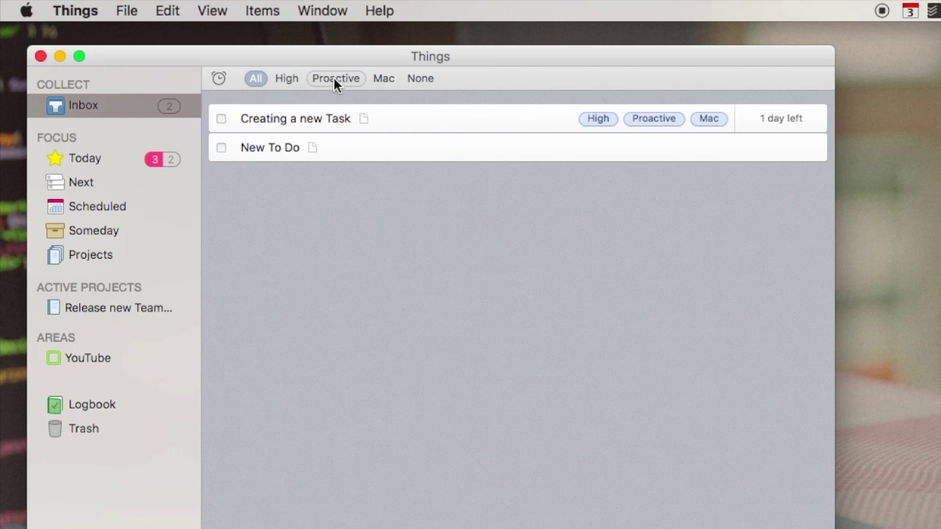
{"action": "left_click", "coordinate": [221, 82]}
{"action": "left_click", "coordinate": [221, 82]}
{"action": "left_click", "coordinate": [221, 82]}
{"action": "left_click", "coordinate": [221, 82]}
{"action": "left_click", "coordinate": [378, 79]}
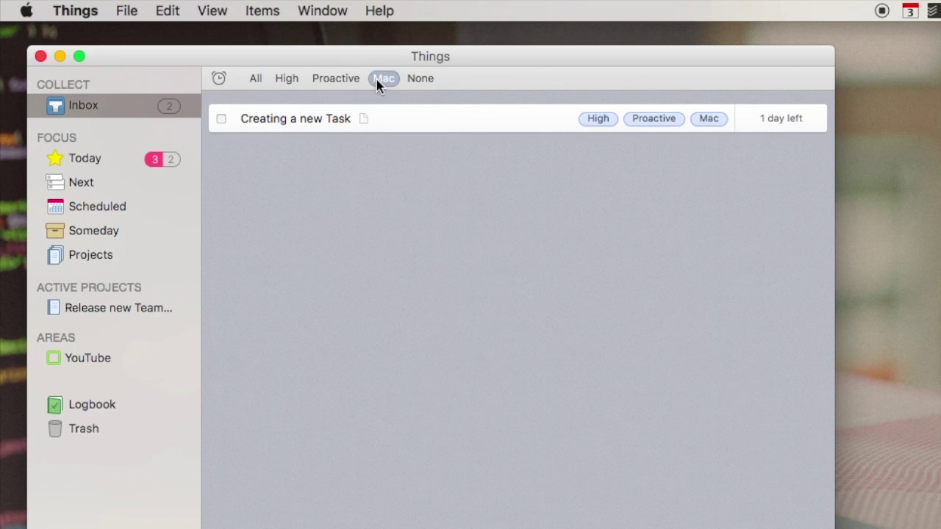
{"action": "left_click", "coordinate": [219, 81]}
{"action": "left_click", "coordinate": [219, 81]}
{"action": "left_click", "coordinate": [144, 159]}
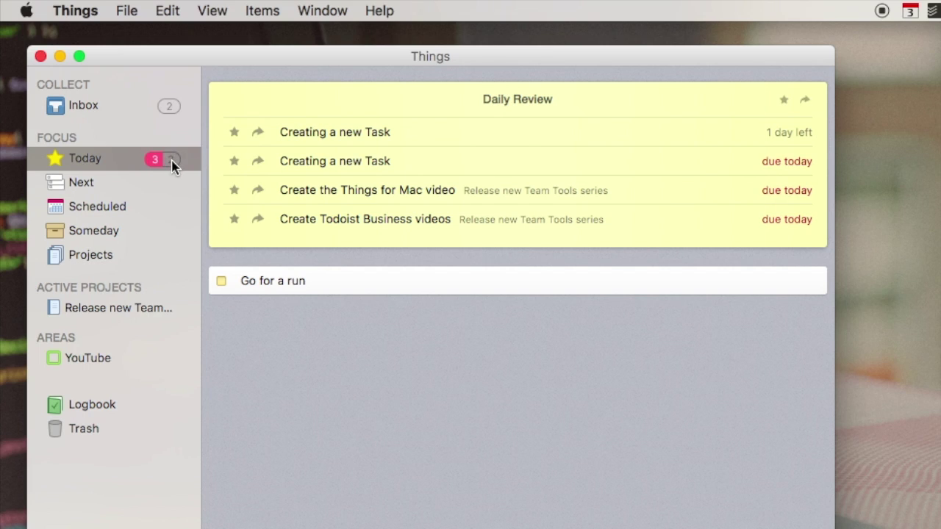
Accept all four Daily Review items into Today
{"action": "left_click", "coordinate": [234, 132]}
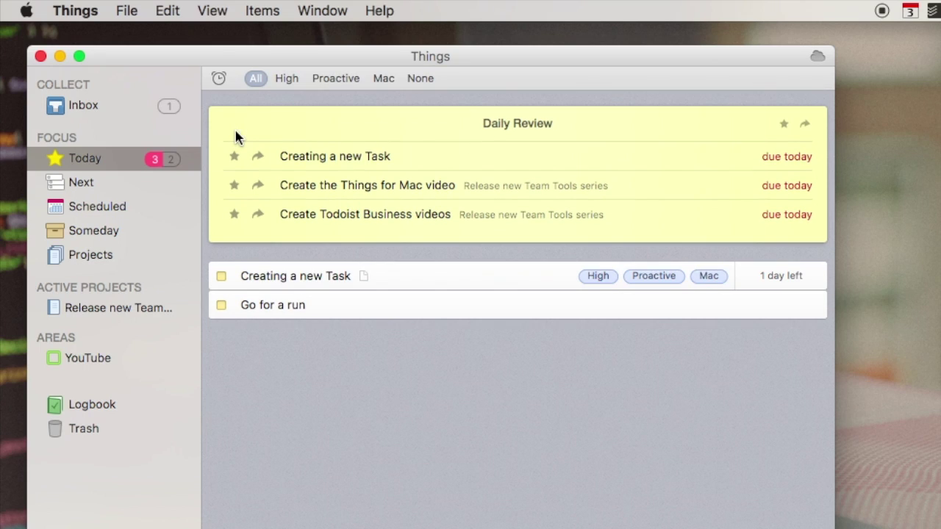
{"action": "left_click", "coordinate": [234, 156]}
{"action": "left_click", "coordinate": [234, 157]}
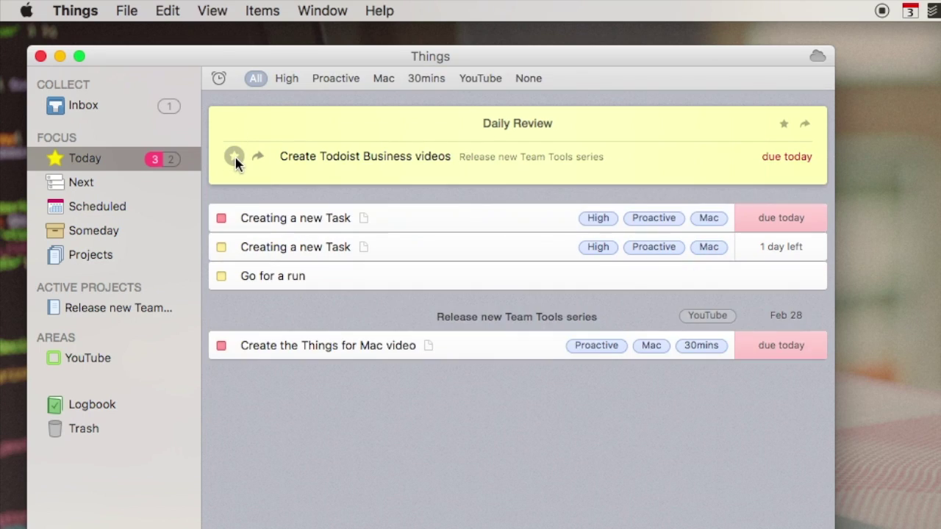
{"action": "left_click", "coordinate": [235, 156]}
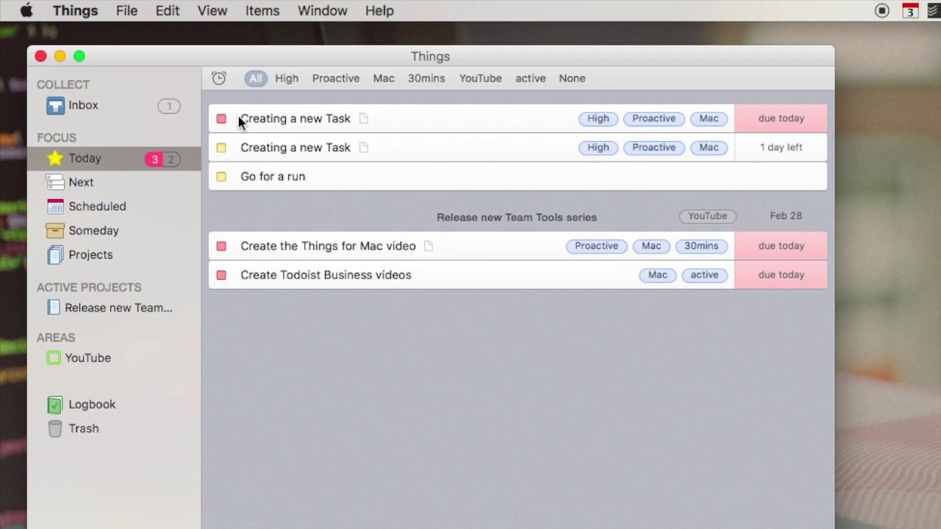
Remove the due-today Creating a new Task and the Team Tools video tasks from Today
{"action": "left_click", "coordinate": [408, 128]}
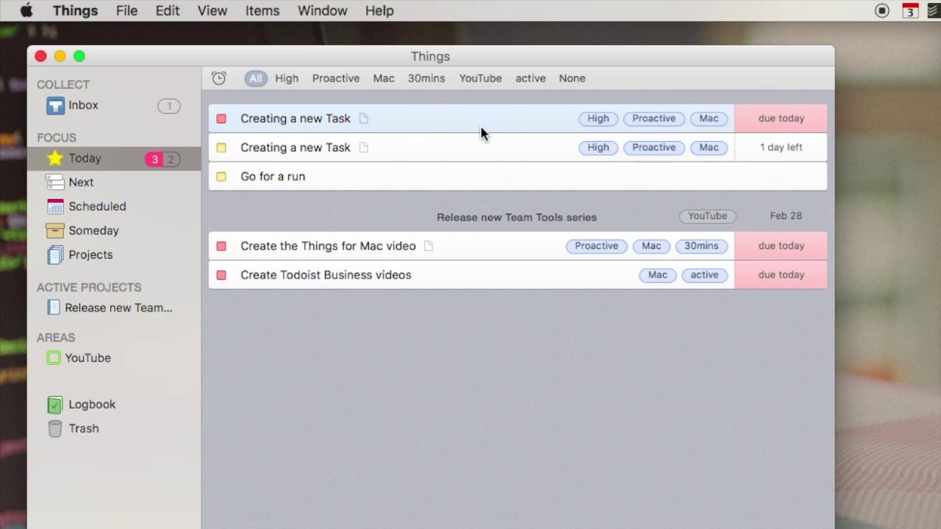
{"action": "left_click", "coordinate": [466, 155]}
{"action": "left_click", "coordinate": [459, 171]}
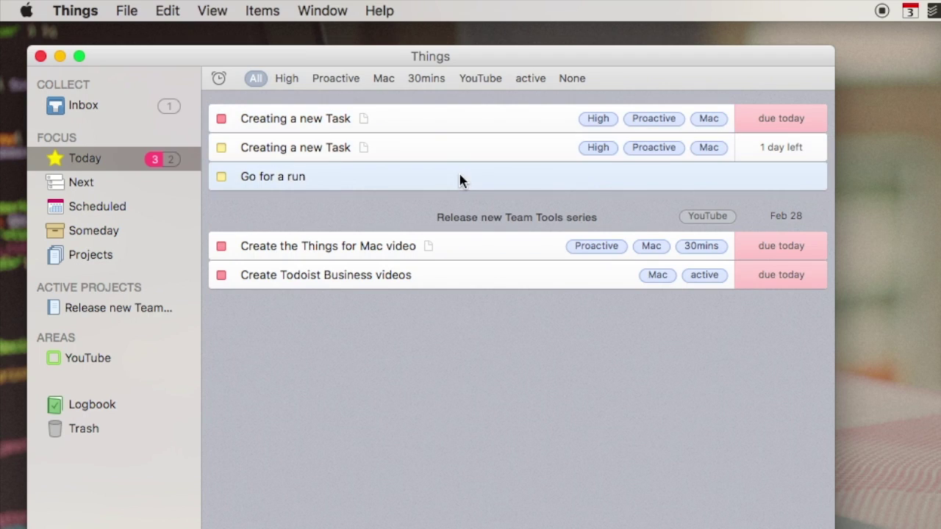
{"action": "left_click", "coordinate": [423, 119]}
{"action": "key", "text": "Delete"}
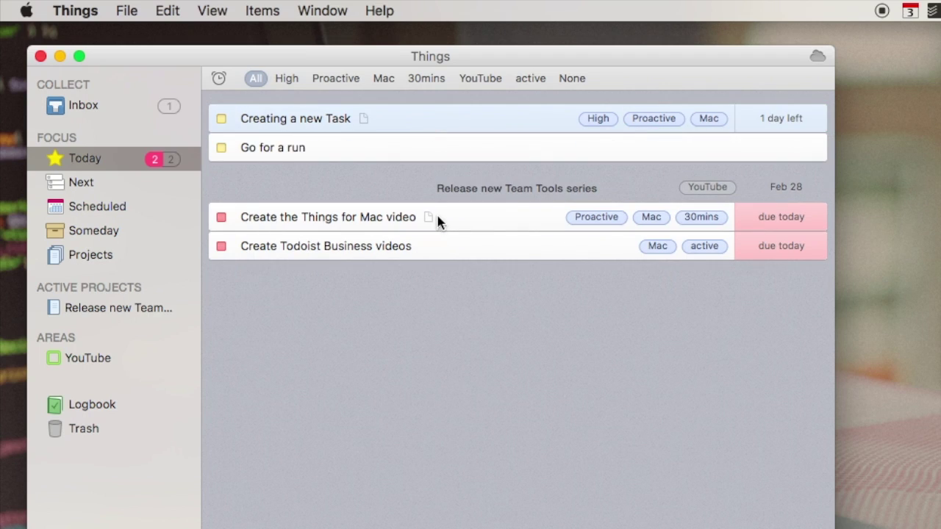
{"action": "left_click", "coordinate": [437, 220]}
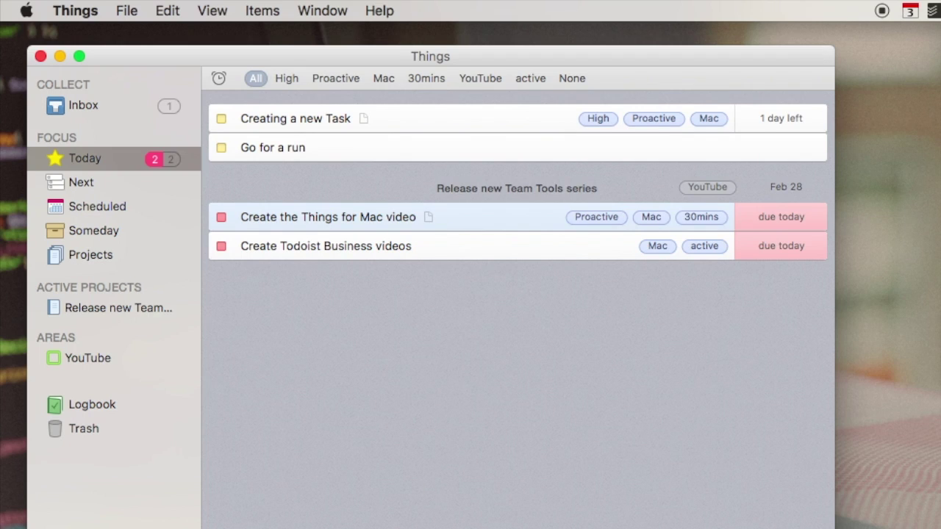
{"action": "key", "text": "Delete"}
{"action": "key", "text": "Delete"}
{"action": "left_click", "coordinate": [519, 149]}
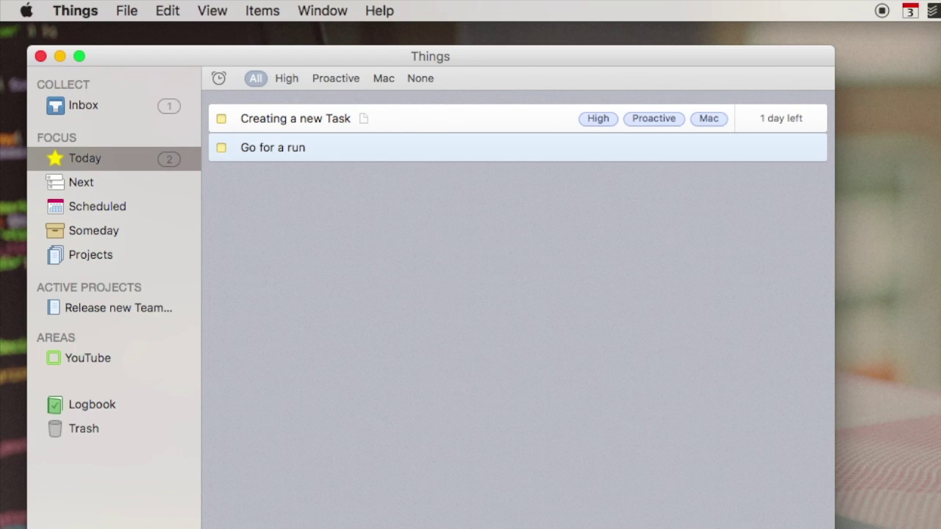
Defer Go for a run for review in 2 days and add a New To Do
{"action": "key", "text": "super+s"}
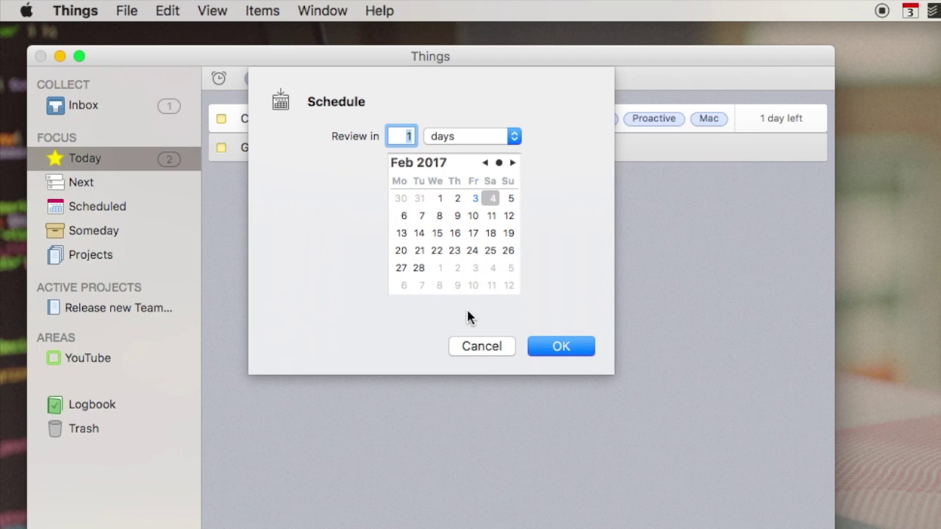
{"action": "type", "text": "2"}
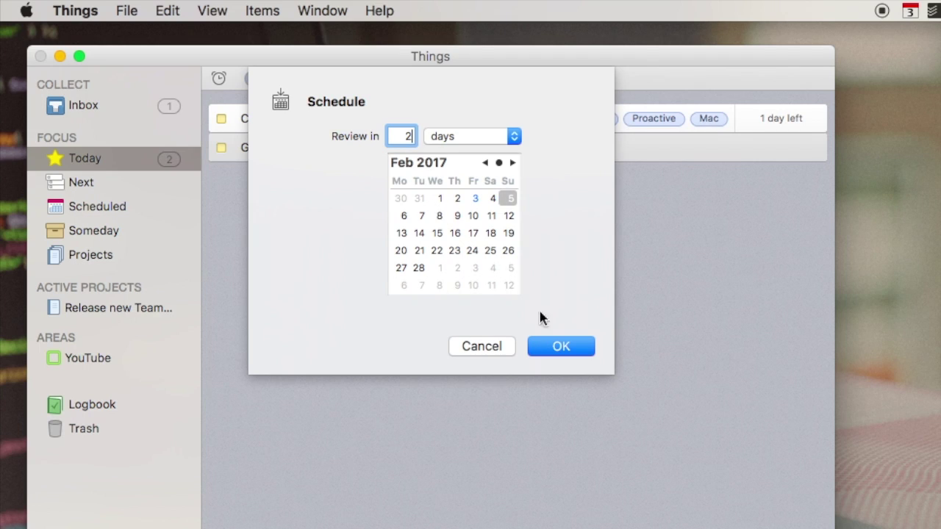
{"action": "left_click", "coordinate": [552, 347]}
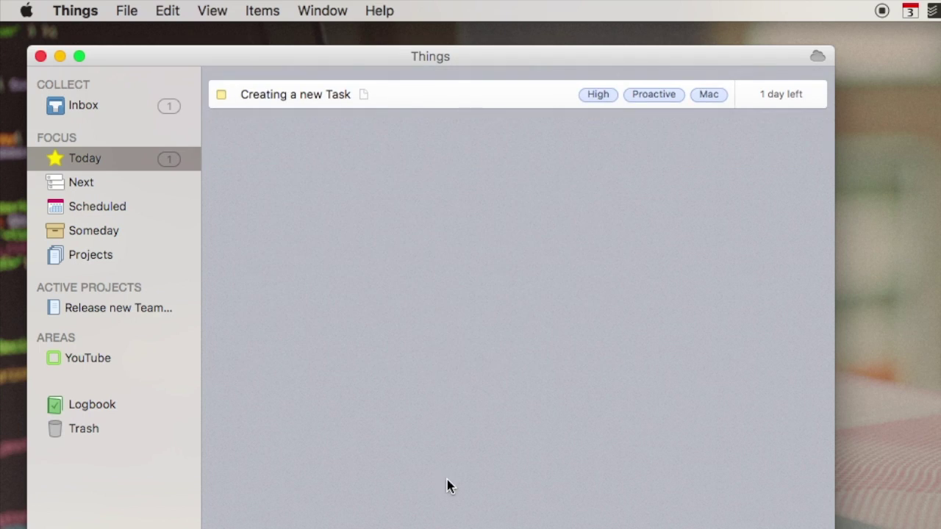
{"action": "key", "text": "super+n"}
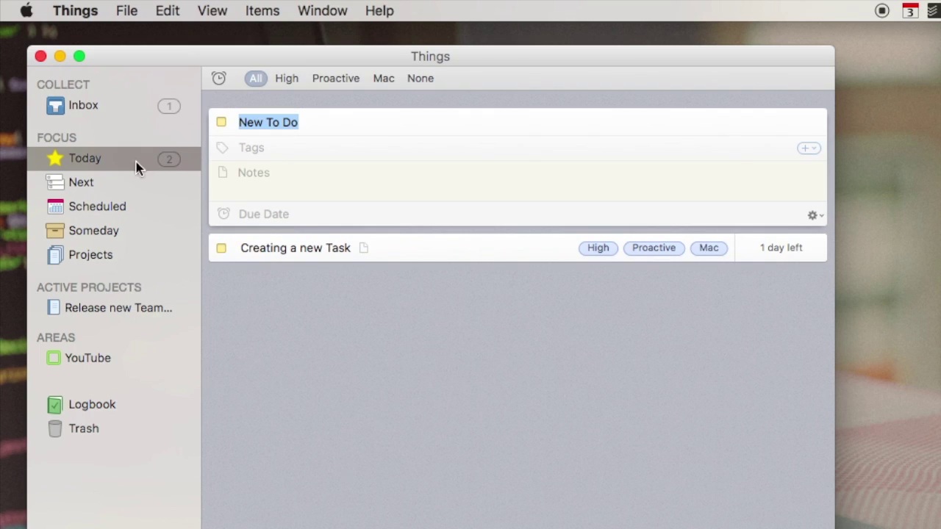
{"action": "left_click", "coordinate": [494, 405]}
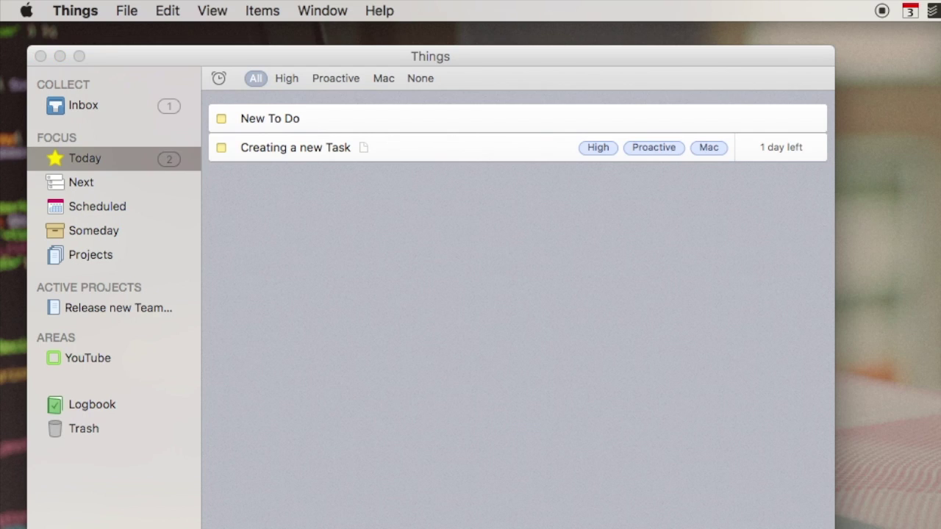
Tag Creating a new Task as Medium and the New To Do as 15min
{"action": "left_click_drag", "start_coordinate": [939, 139], "coordinate": [740, 199]}
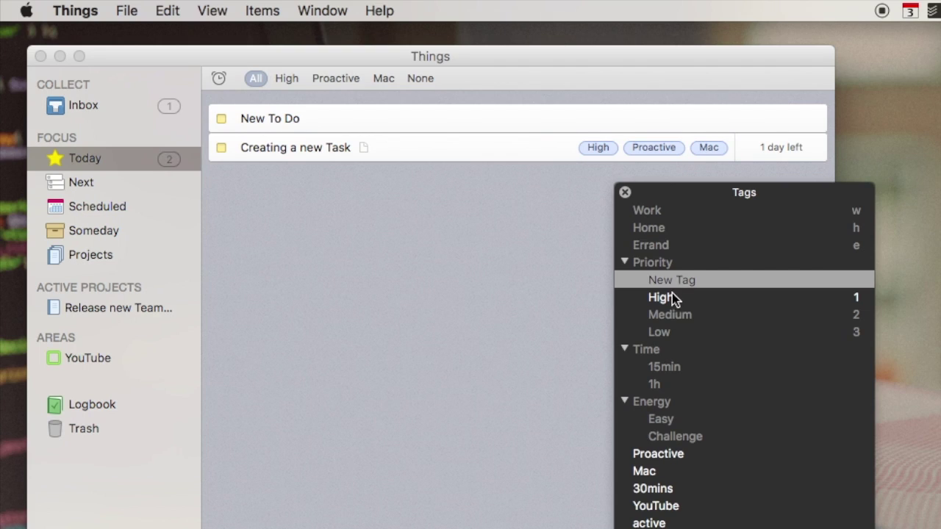
{"action": "left_click_drag", "start_coordinate": [683, 309], "coordinate": [385, 156]}
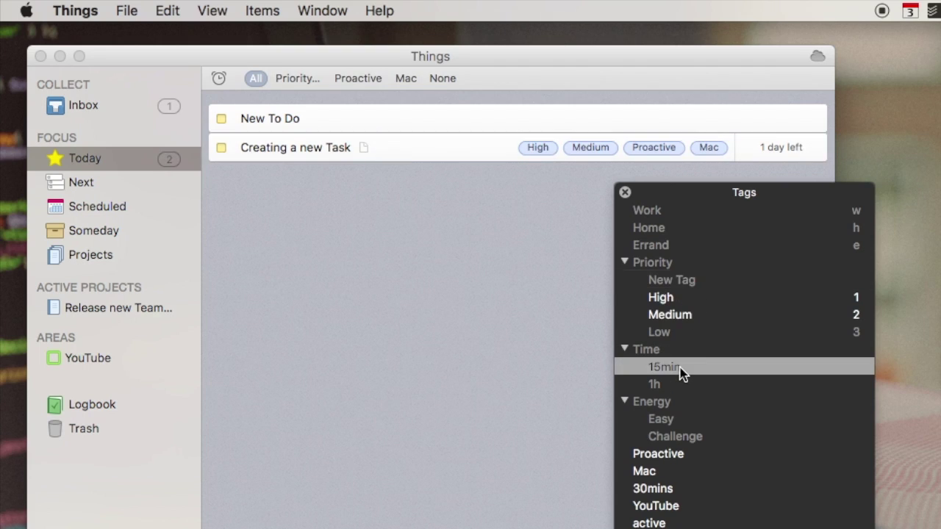
{"action": "left_click_drag", "start_coordinate": [681, 372], "coordinate": [410, 127]}
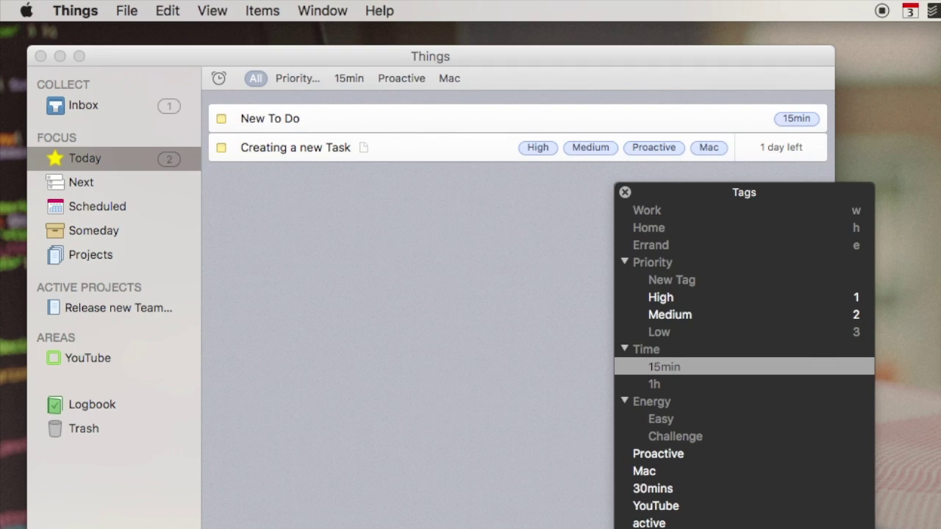
{"action": "key", "text": "super+n"}
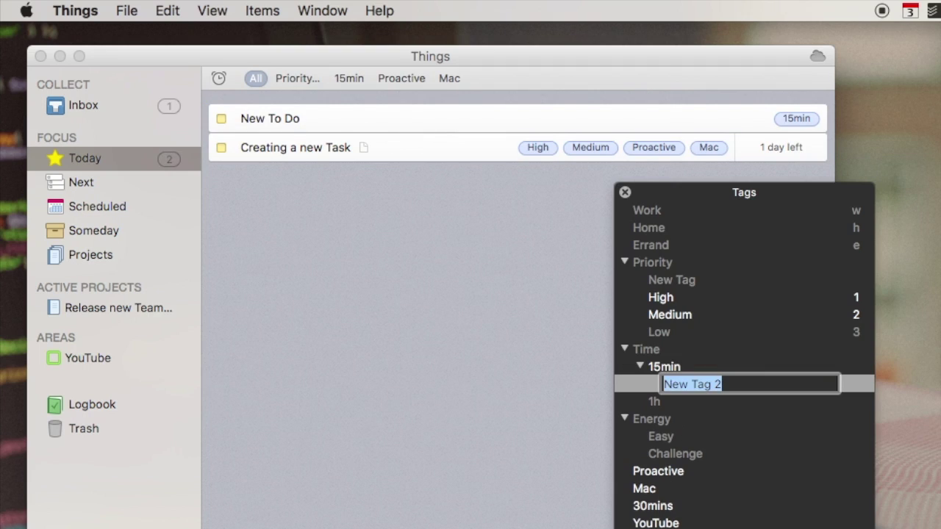
{"action": "key", "text": "BackSpace"}
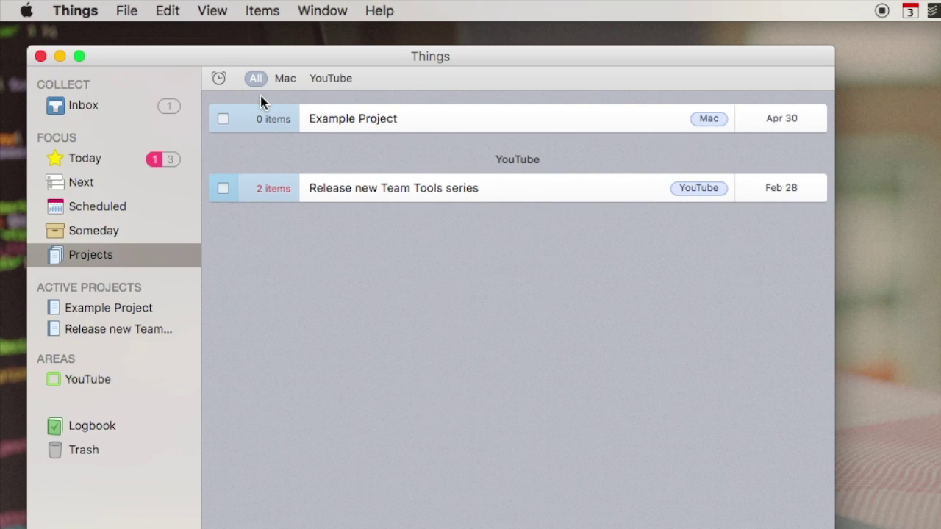
In the Release new Team Tools series project notes, add a 'Targets:' heading followed by three '>' lines
{"action": "left_click", "coordinate": [122, 314]}
{"action": "left_click", "coordinate": [118, 323]}
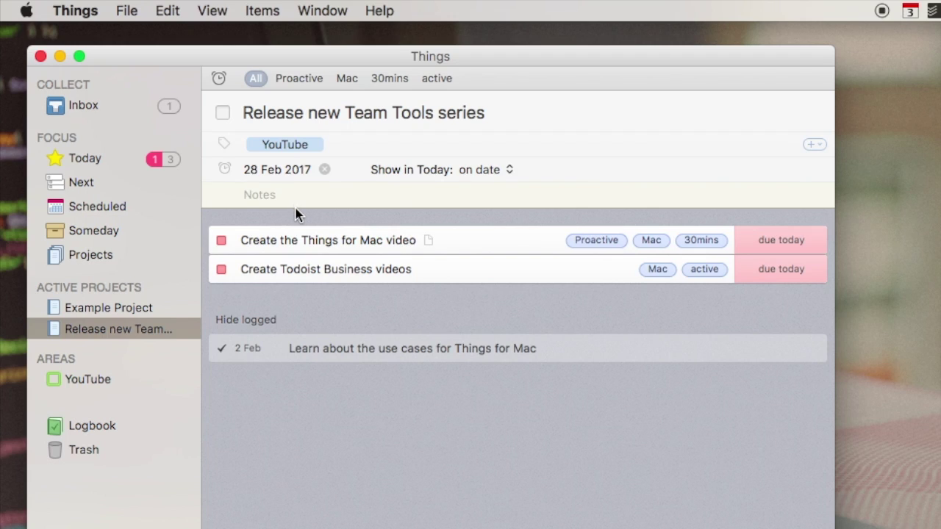
{"action": "type", "text": "Targets:"}
{"action": "key", "text": "Return"}
{"action": "type", "text": ">"}
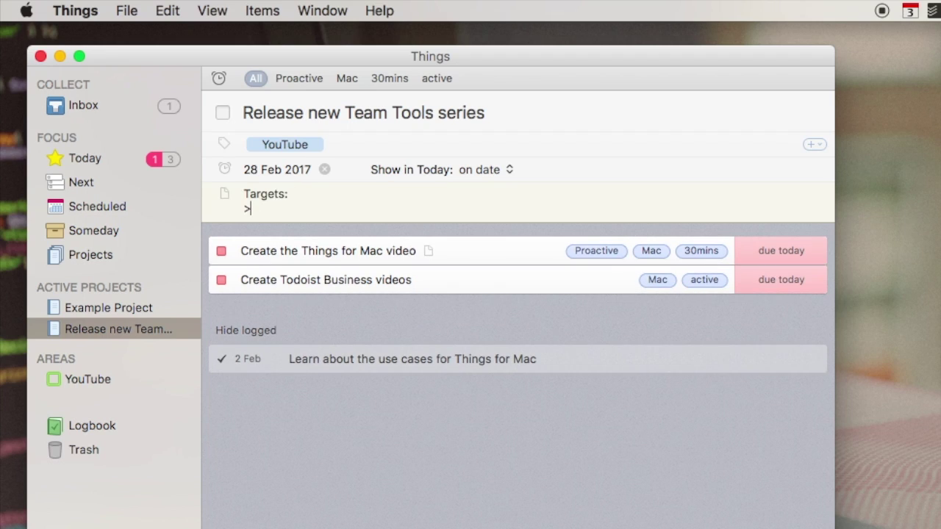
{"action": "key", "text": "Return"}
{"action": "type", "text": ">"}
{"action": "key", "text": "Return"}
{"action": "type", "text": ">"}
Write 'Post before end of Fe' on the first target line, then show the Next list
{"action": "key", "text": "Up"}
{"action": "key", "text": "Up"}
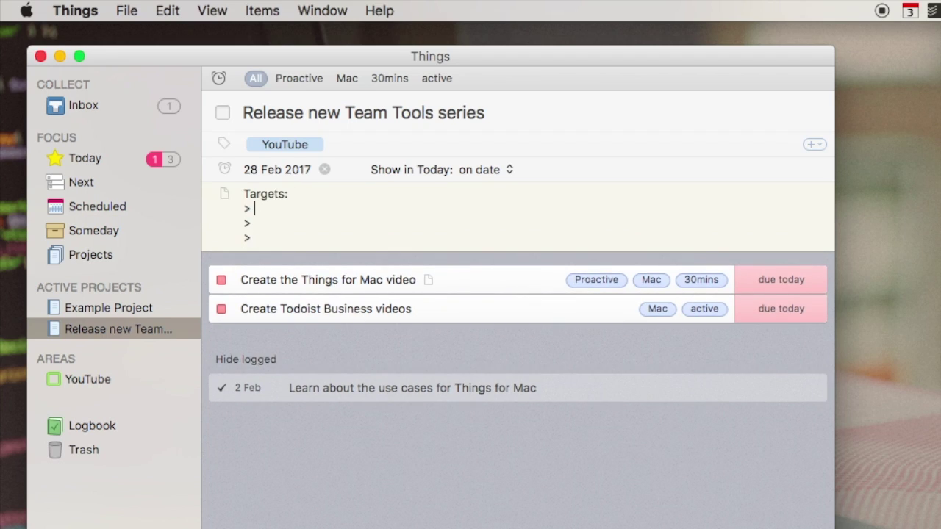
{"action": "type", "text": "Post before end of Fe"}
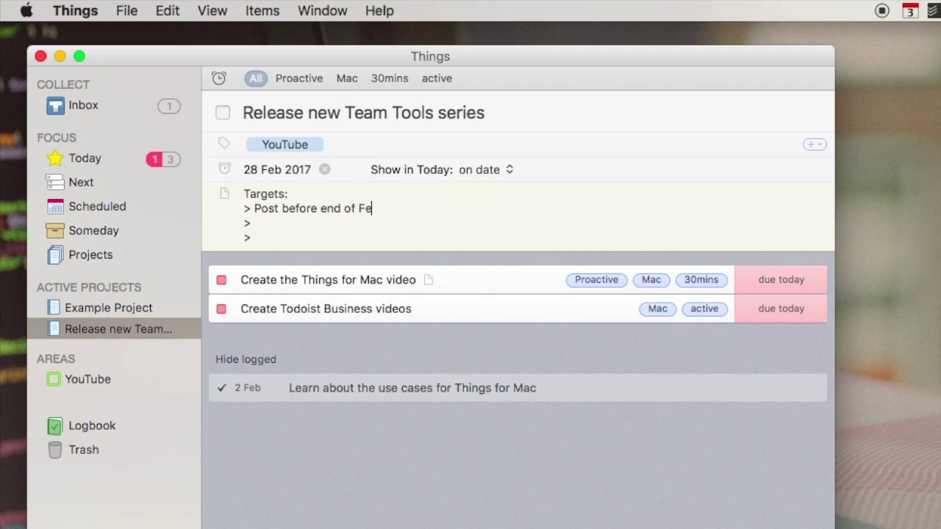
{"action": "left_click", "coordinate": [84, 159]}
{"action": "left_click", "coordinate": [114, 183]}
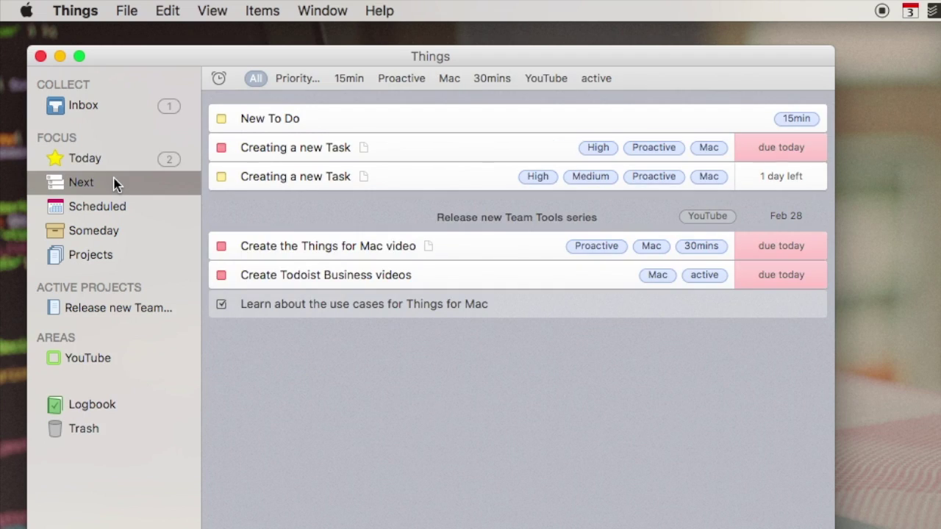